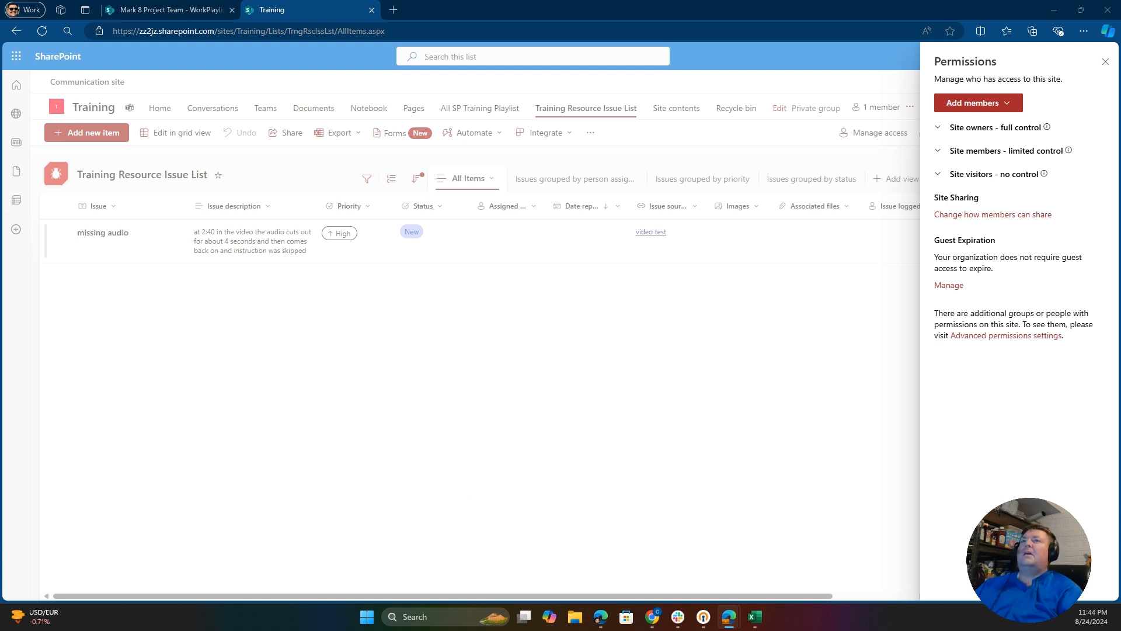
- Open the Training site's permissions and expand the site owners, members and visitors groups to examine their access levels
left_click(1106, 61)
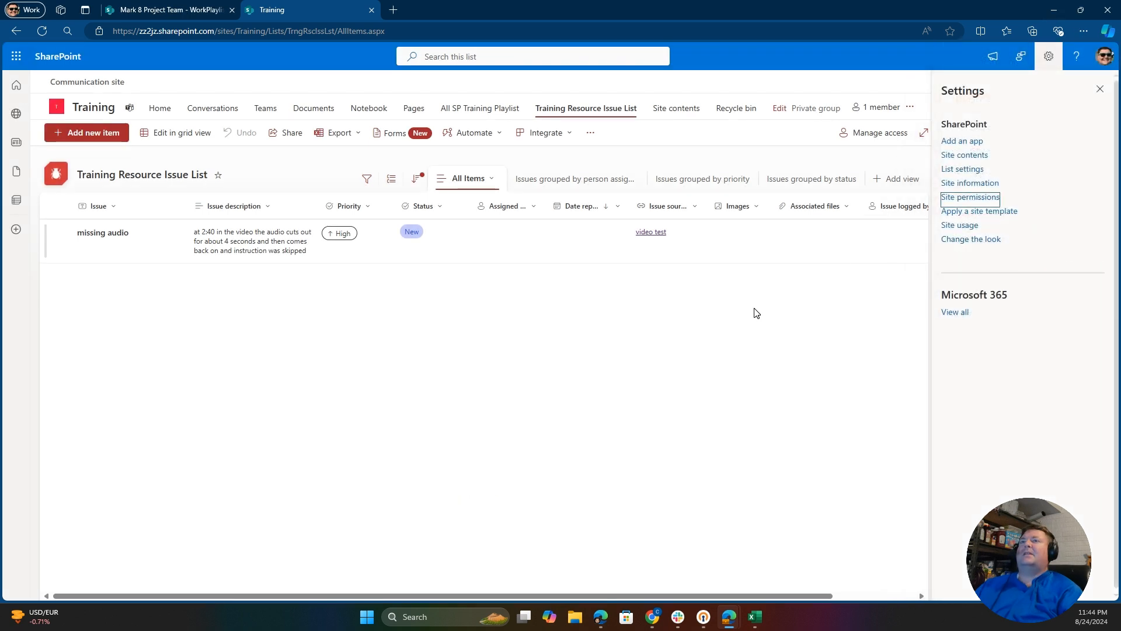
left_click(1100, 89)
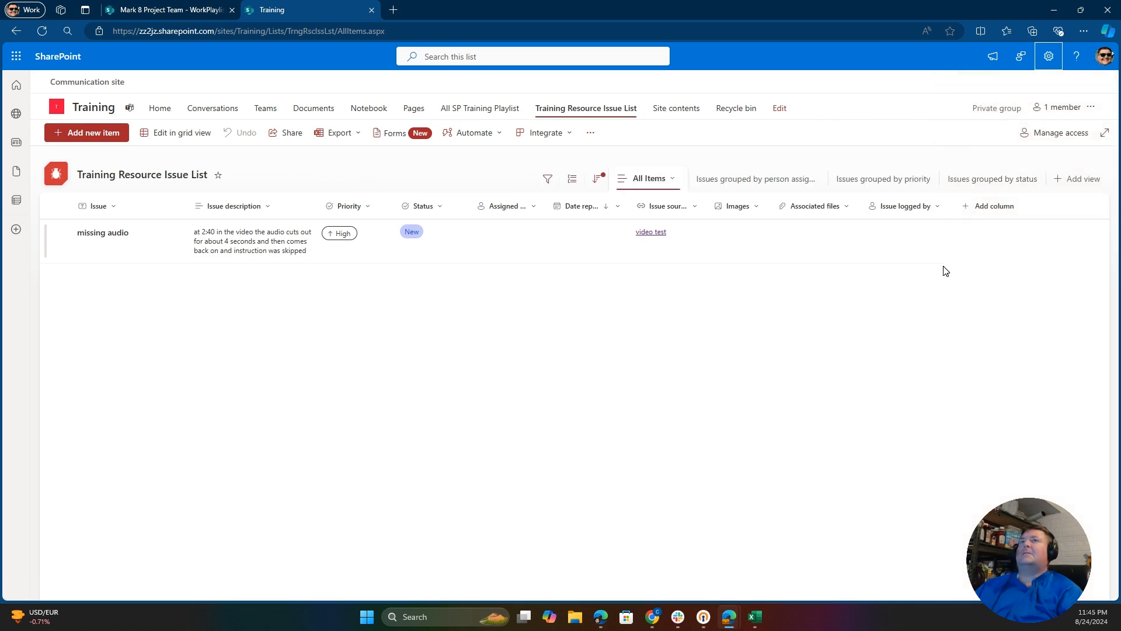
left_click(1049, 56)
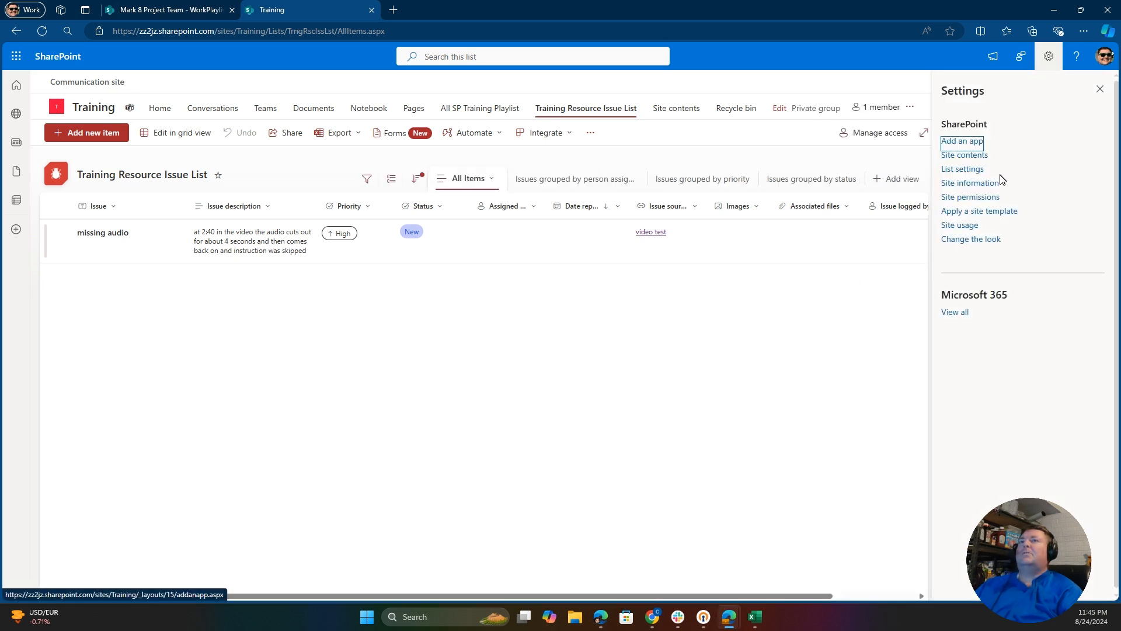
left_click(983, 201)
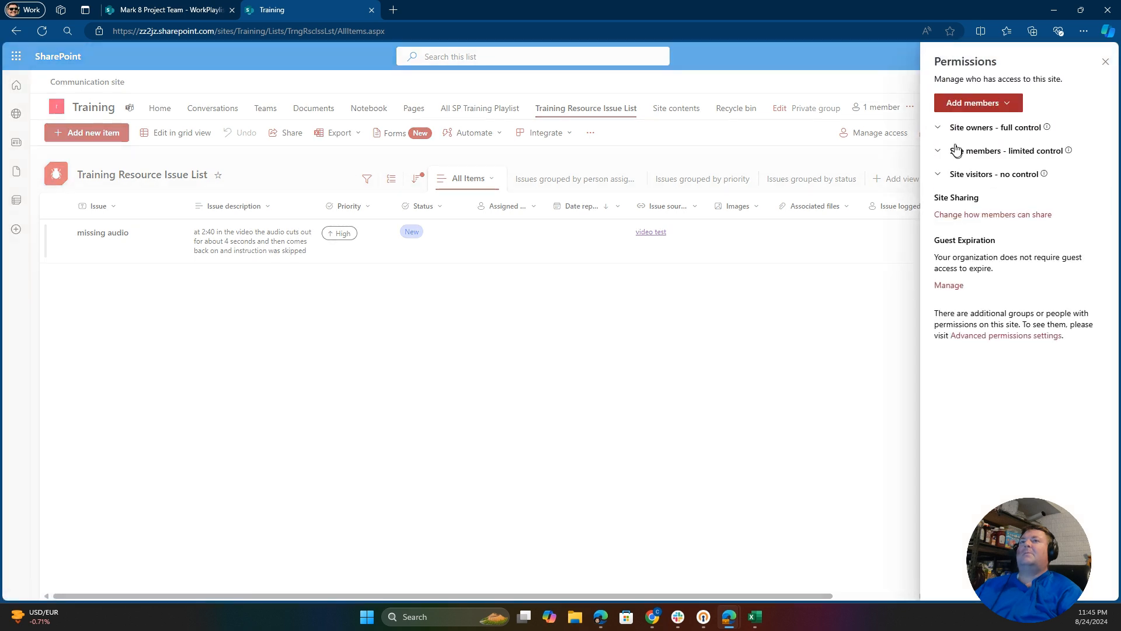
left_click(939, 128)
left_click(937, 180)
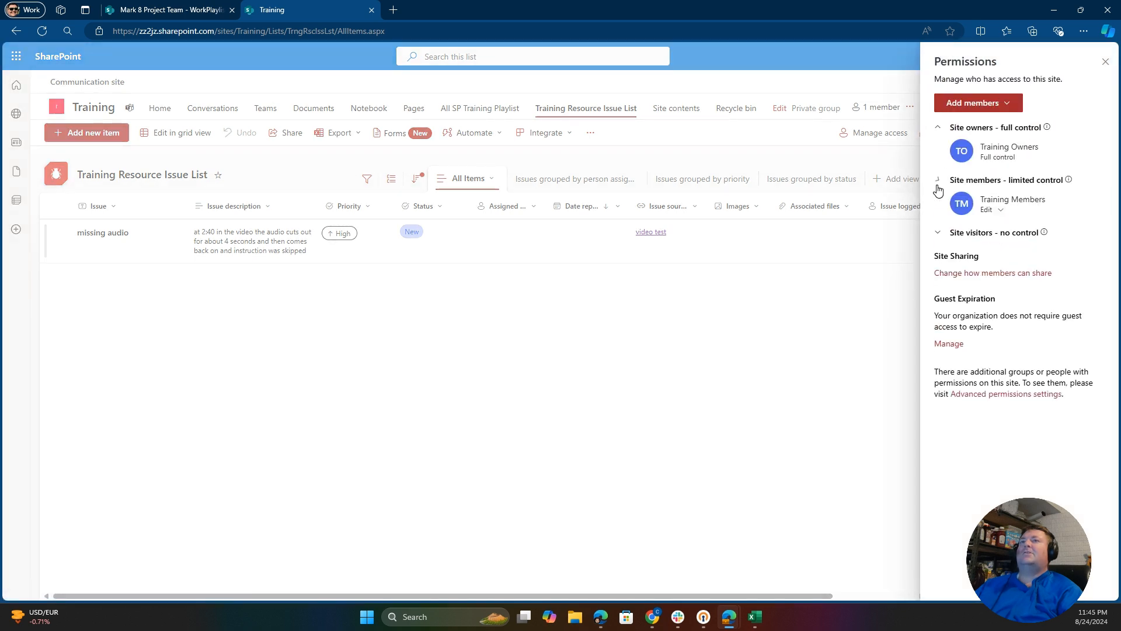
left_click(937, 232)
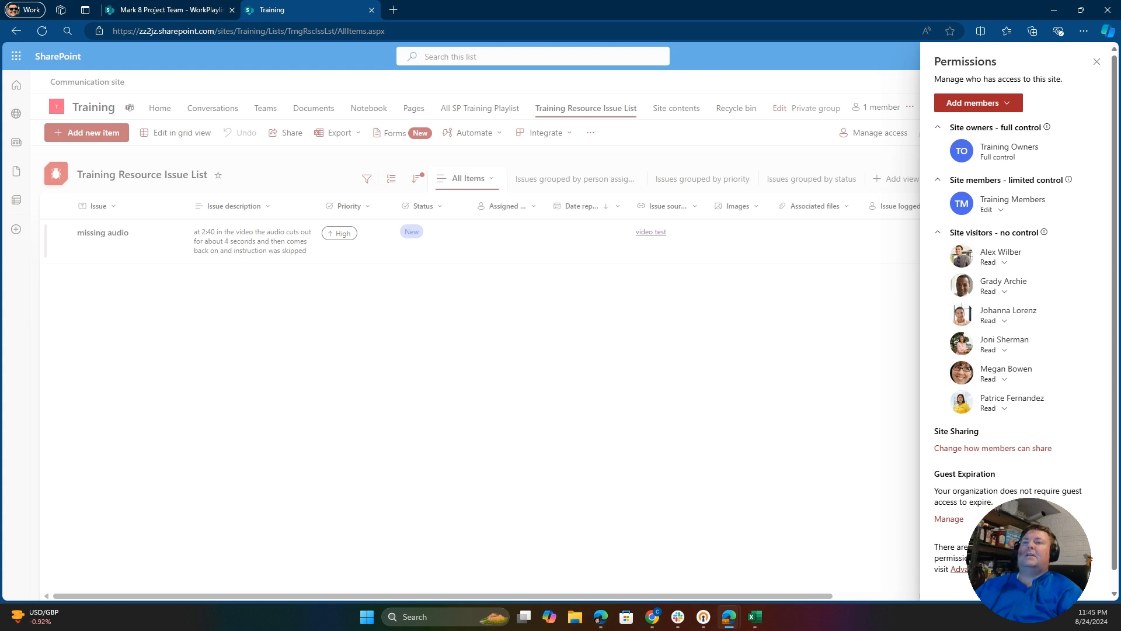
- View the site's advanced permissions settings, and return to the Training Resource Issue List with its side panes closed
left_click(960, 569)
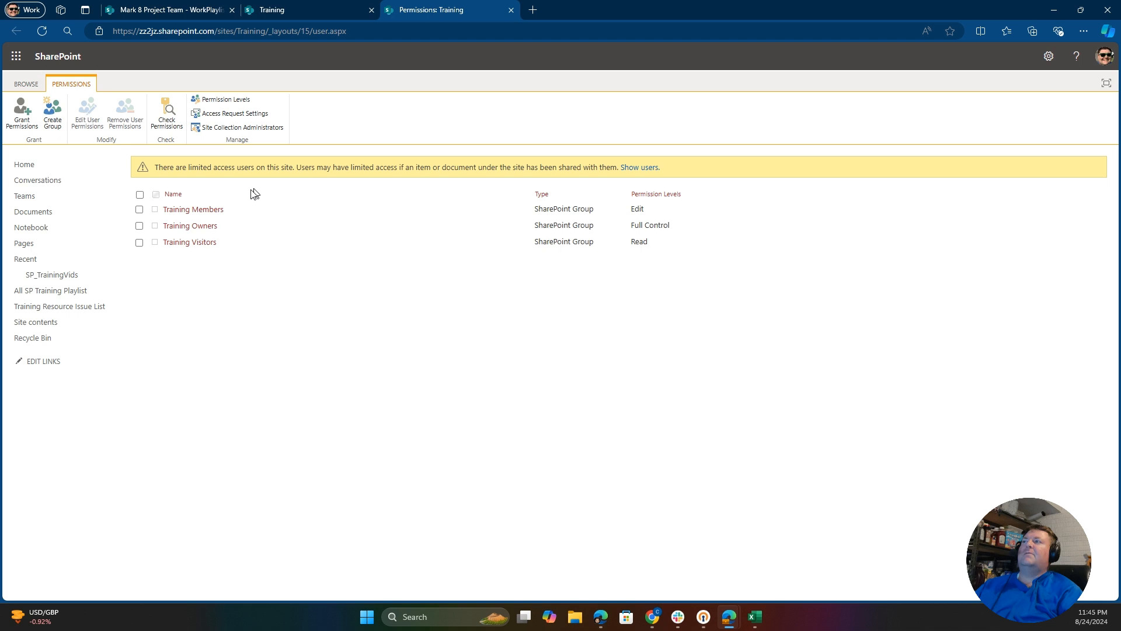
left_click(337, 6)
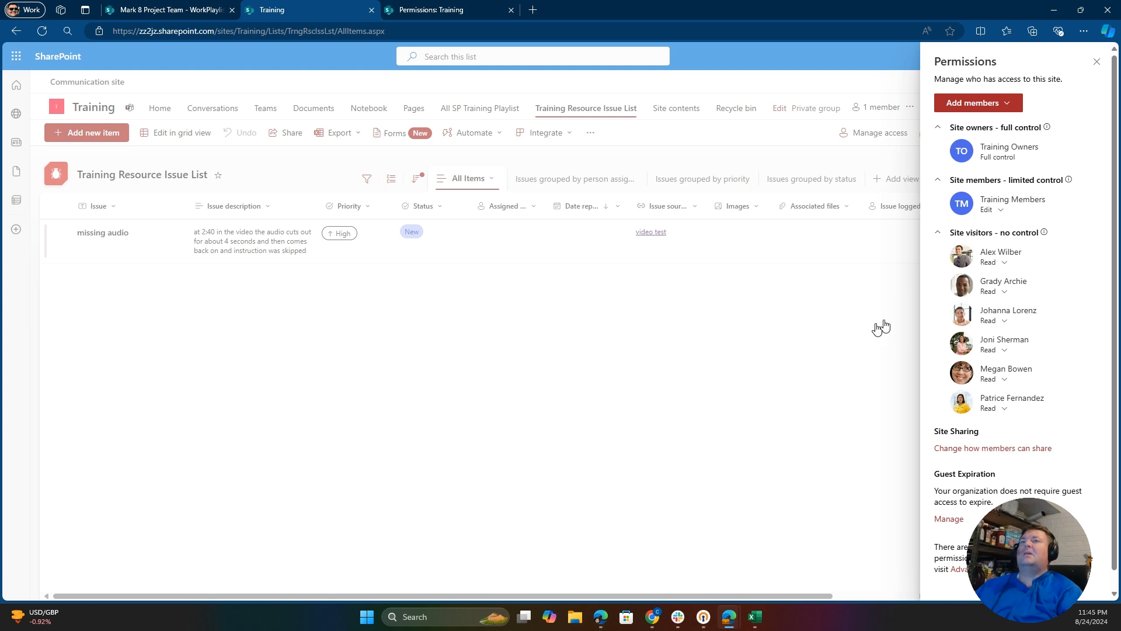
left_click(1100, 68)
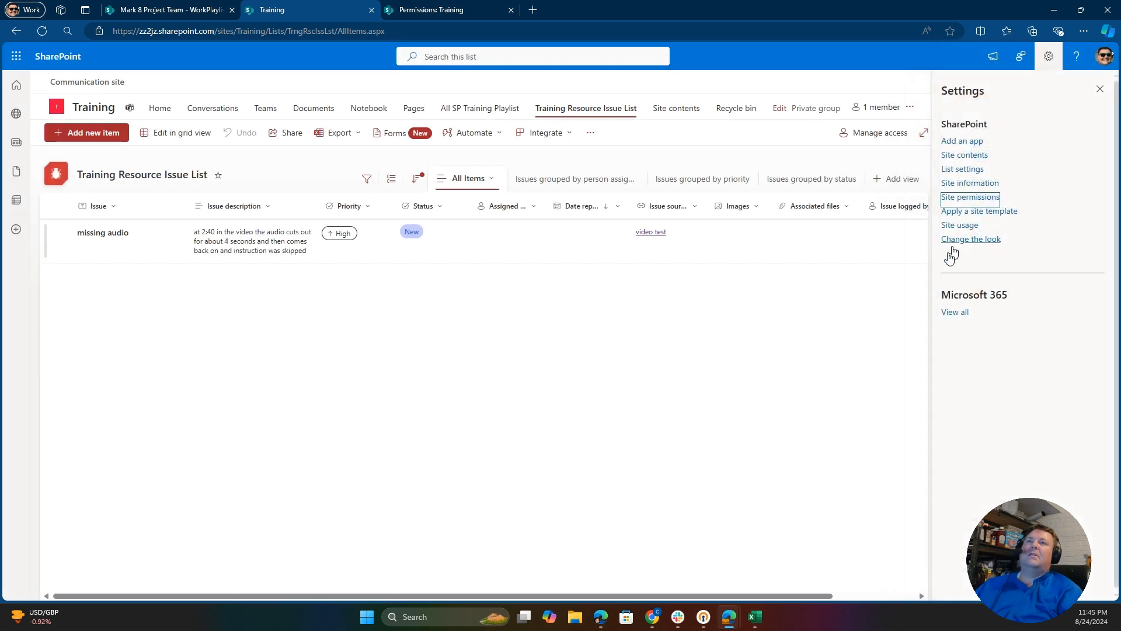
left_click(1097, 89)
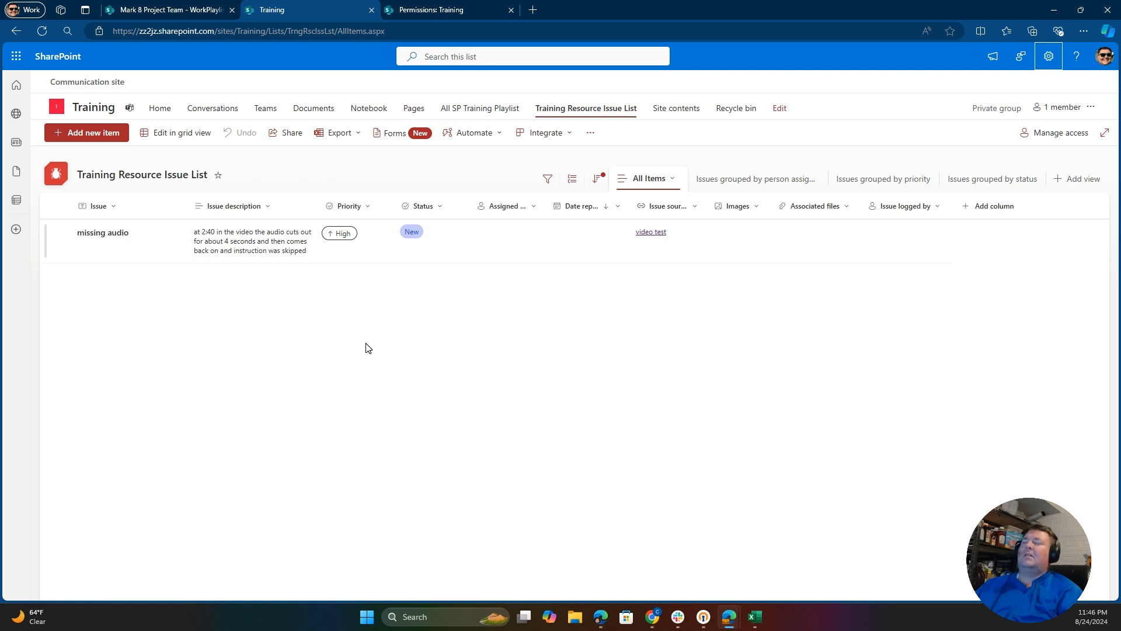
- Open the permissions of the Training Resource Issue List and stop it inheriting permissions from the parent site
left_click(1047, 61)
left_click(965, 170)
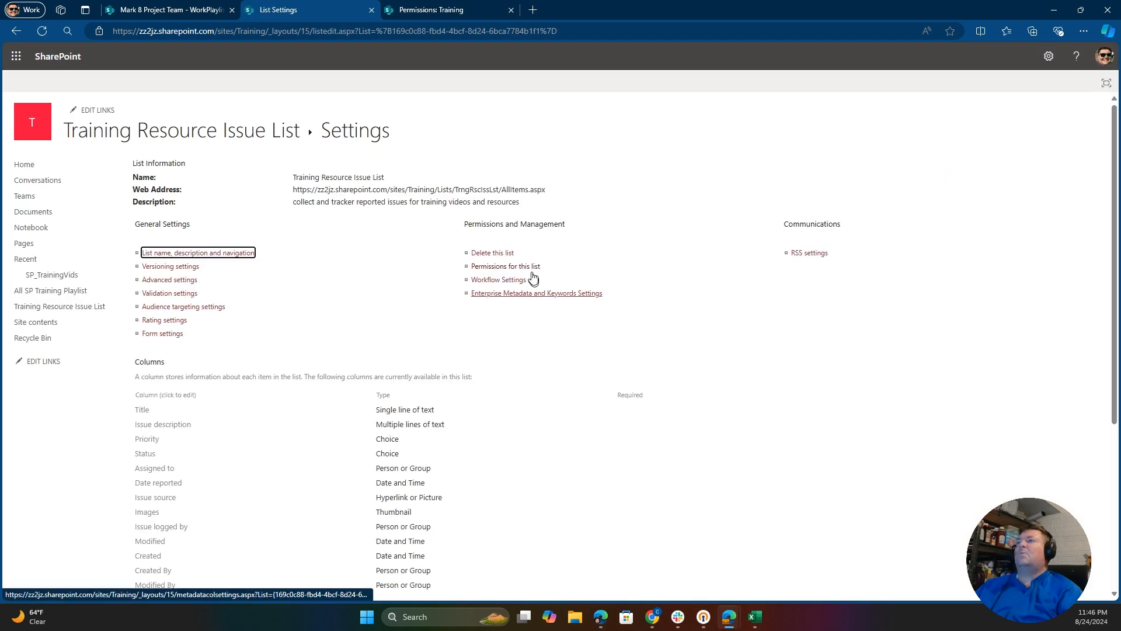
left_click(517, 266)
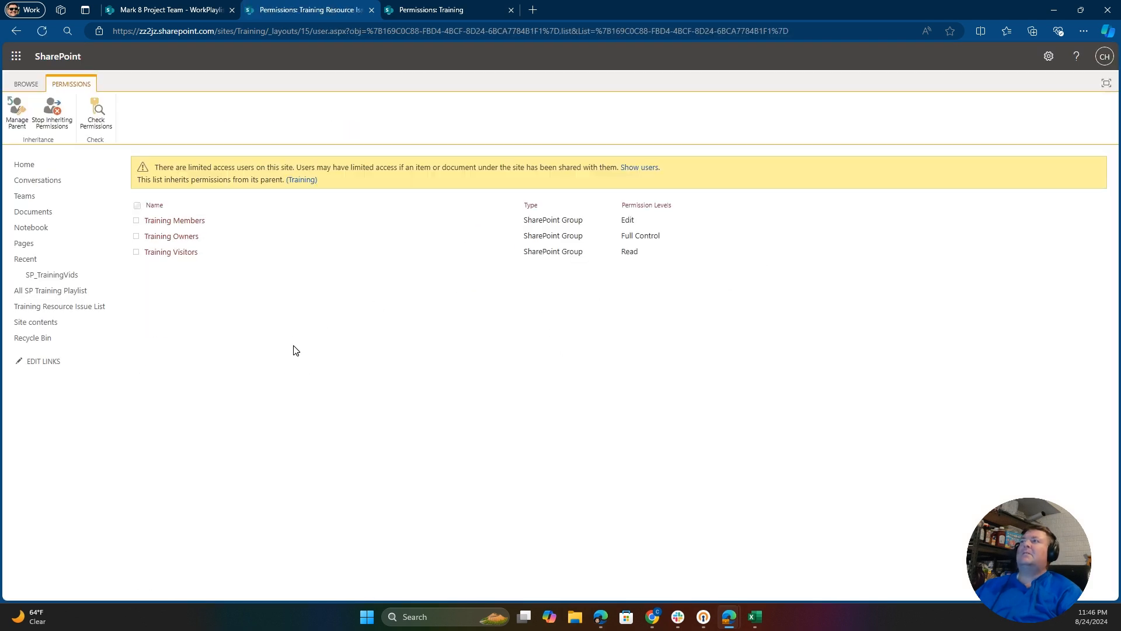
left_click(58, 119)
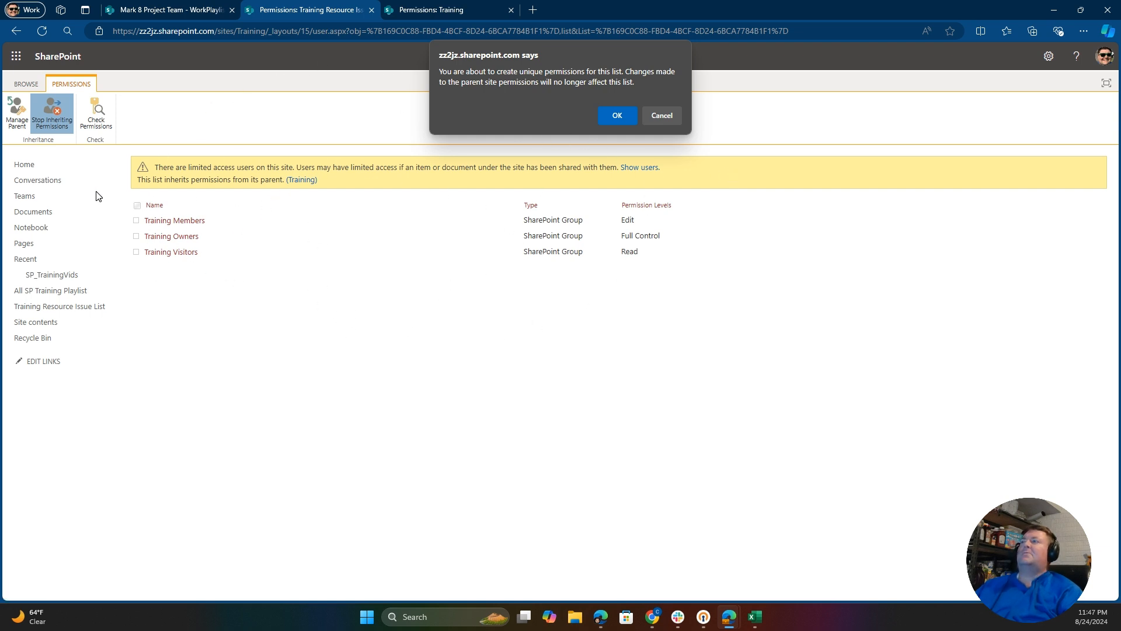
left_click(618, 116)
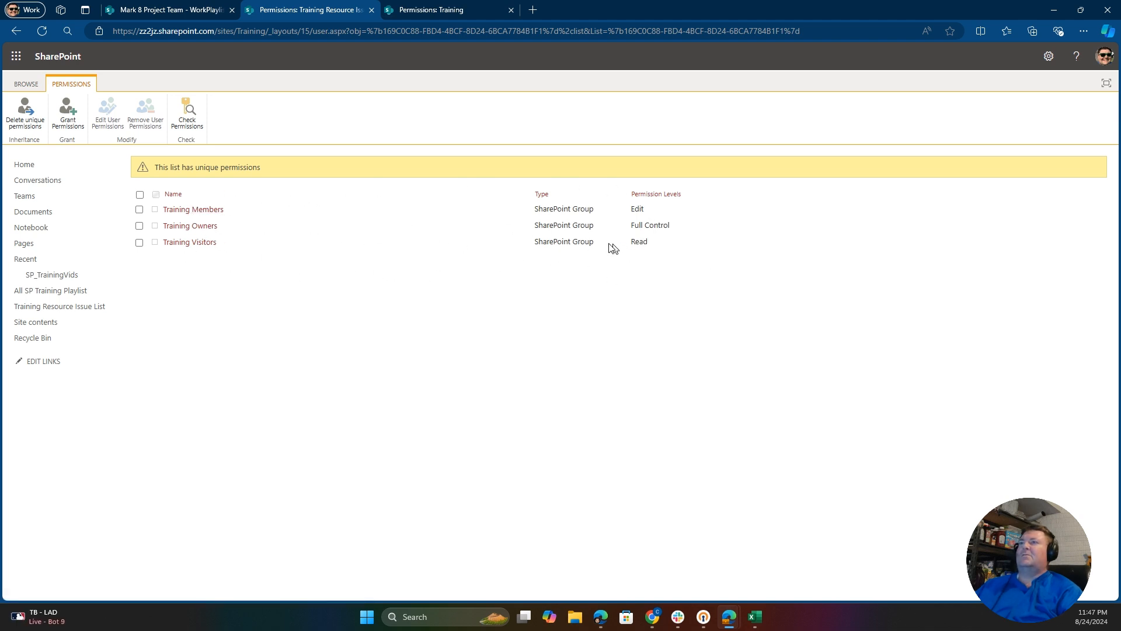
- Change the Training Visitors group's permission level on the list from Read to Contribute
left_click(139, 243)
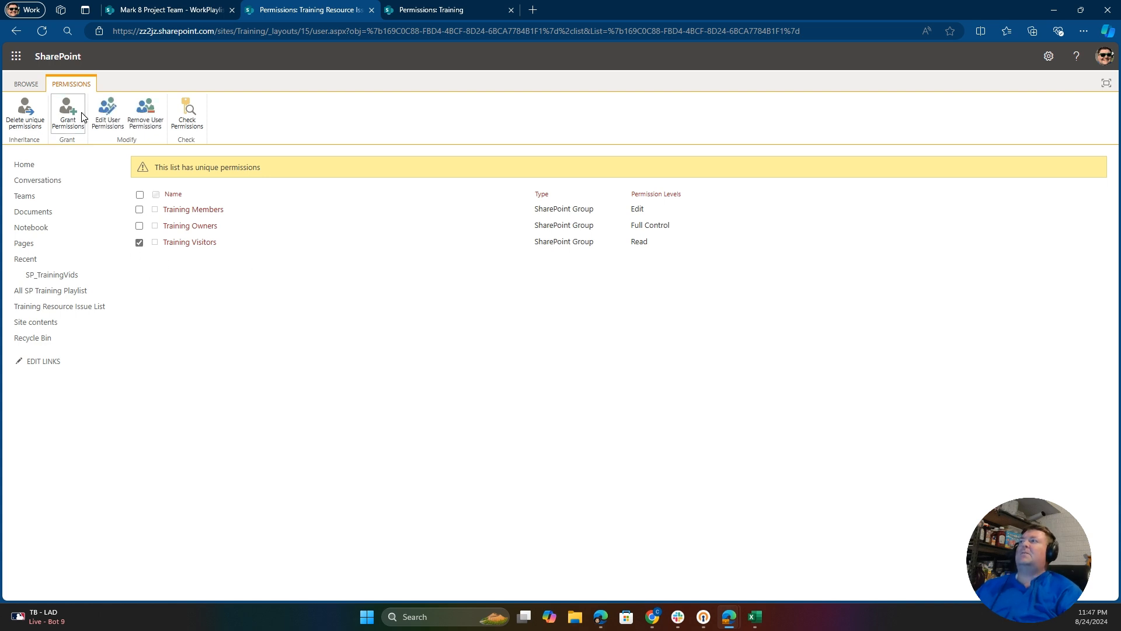
left_click(109, 120)
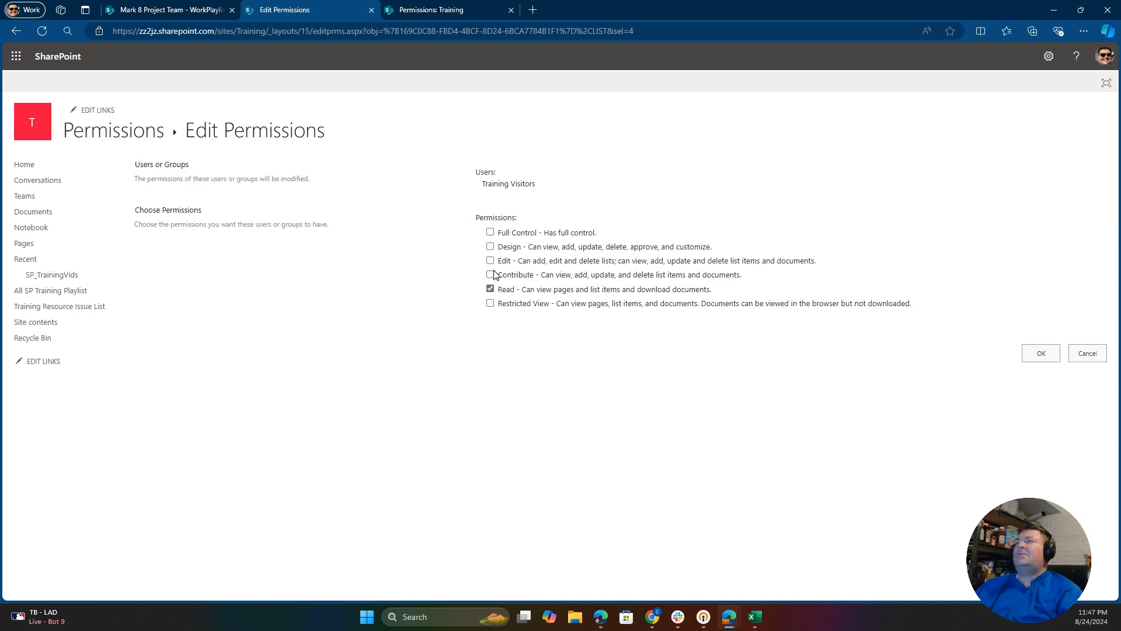
left_click(490, 274)
left_click(490, 288)
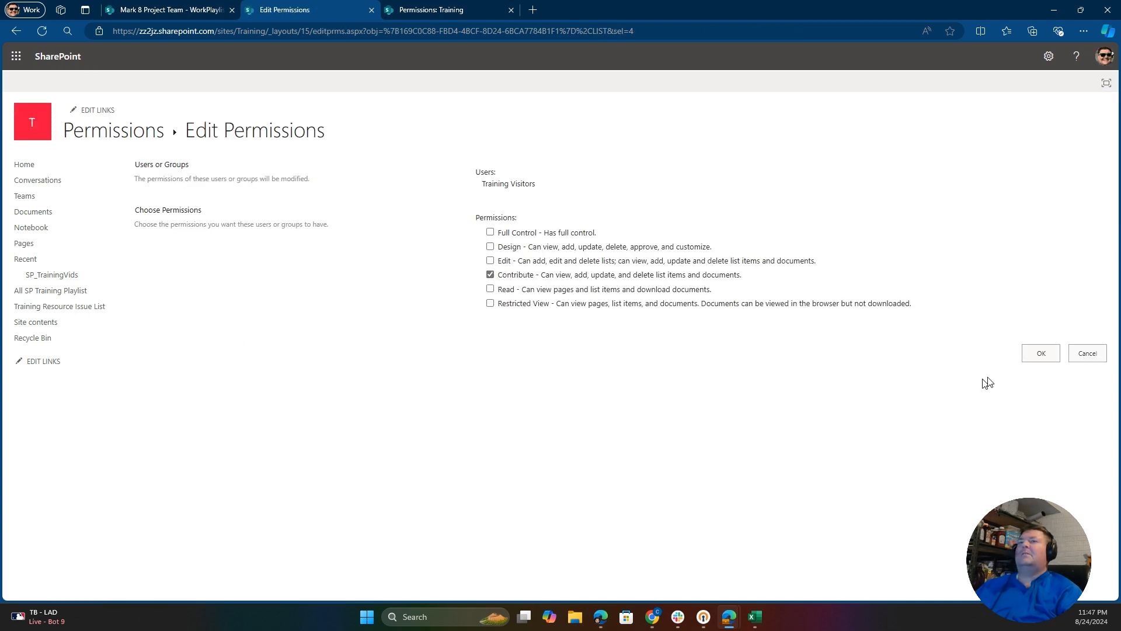
left_click(1039, 357)
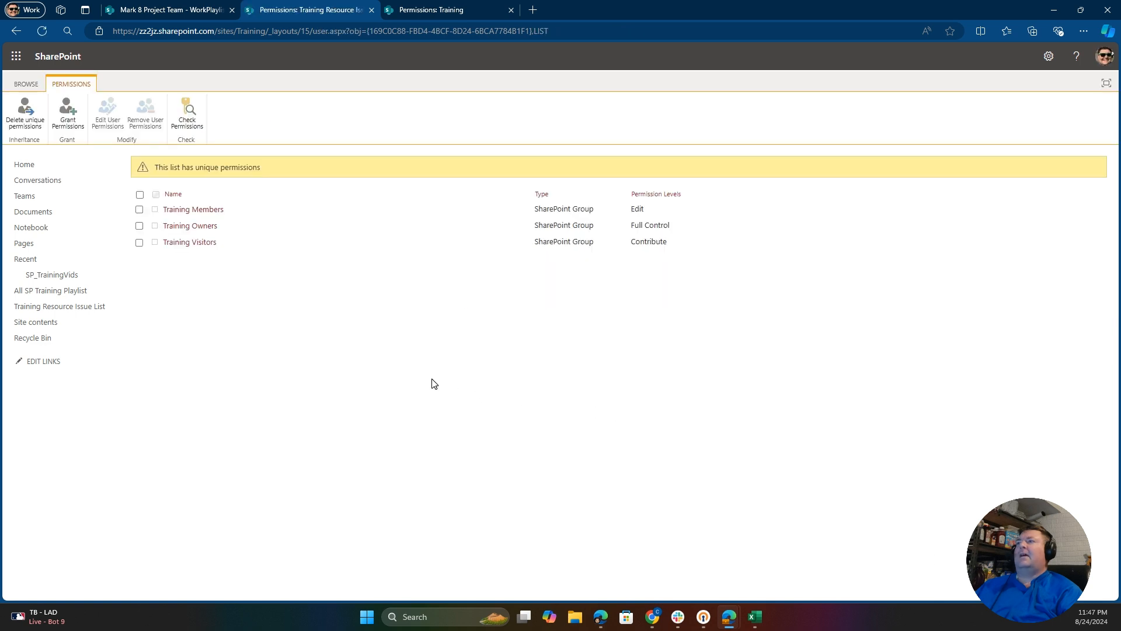
- Look at who belongs to the Training Visitors group, and return to the issue list
left_click(203, 245)
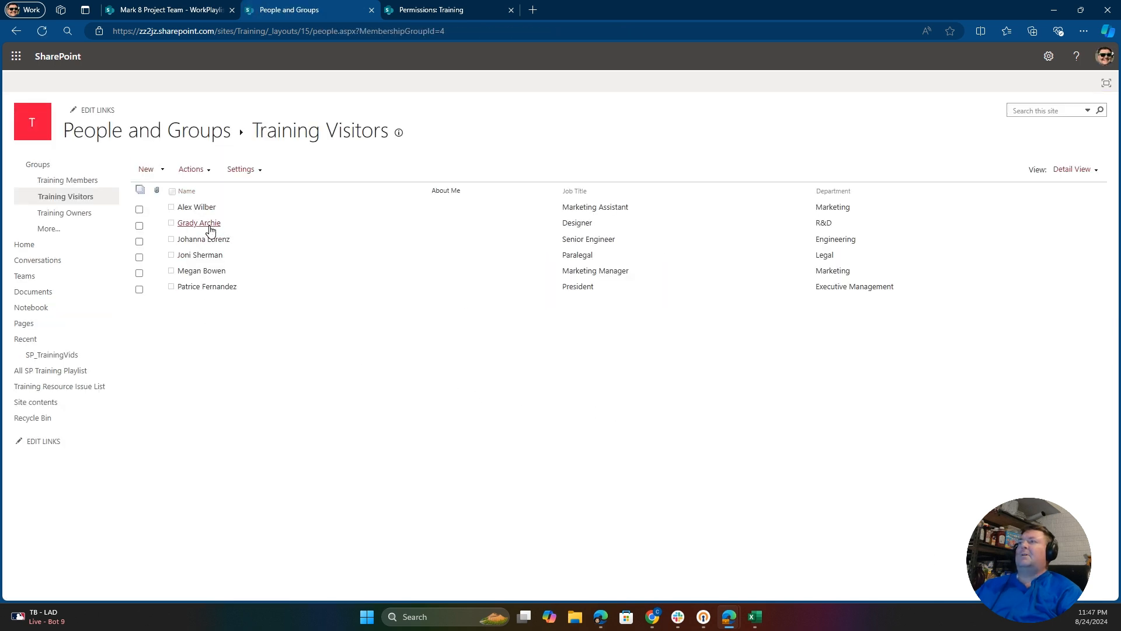
left_click(16, 32)
left_click(17, 33)
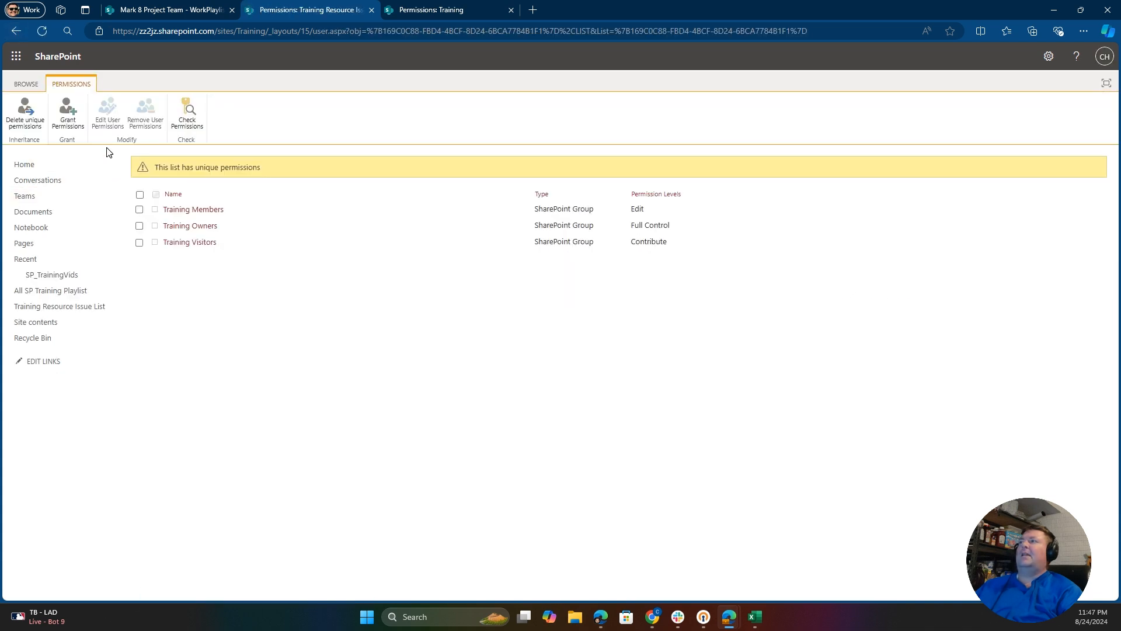
left_click(101, 133)
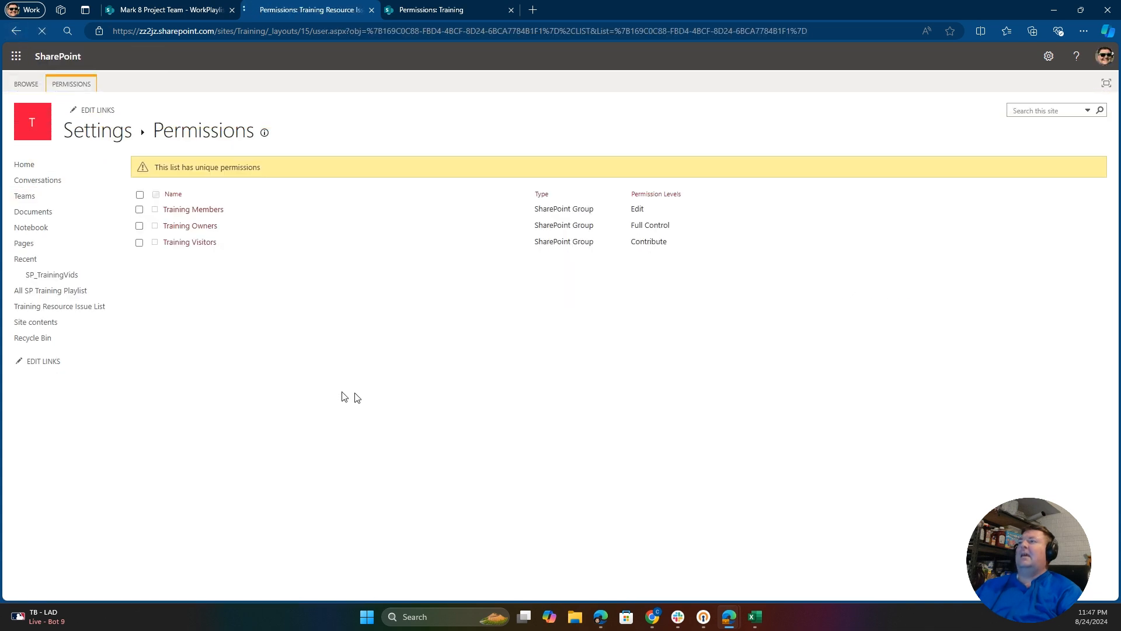
left_click(137, 139)
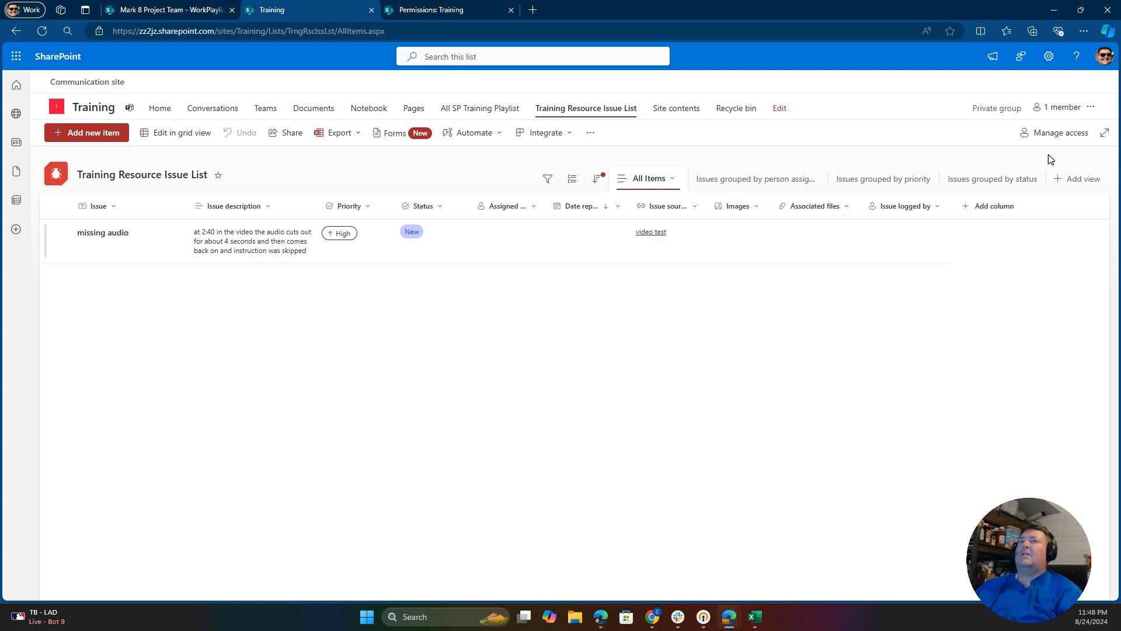
- Delete the issue list's unique permissions so it inherits from the parent site again, and return to the list
left_click(1049, 57)
left_click(962, 169)
left_click(523, 267)
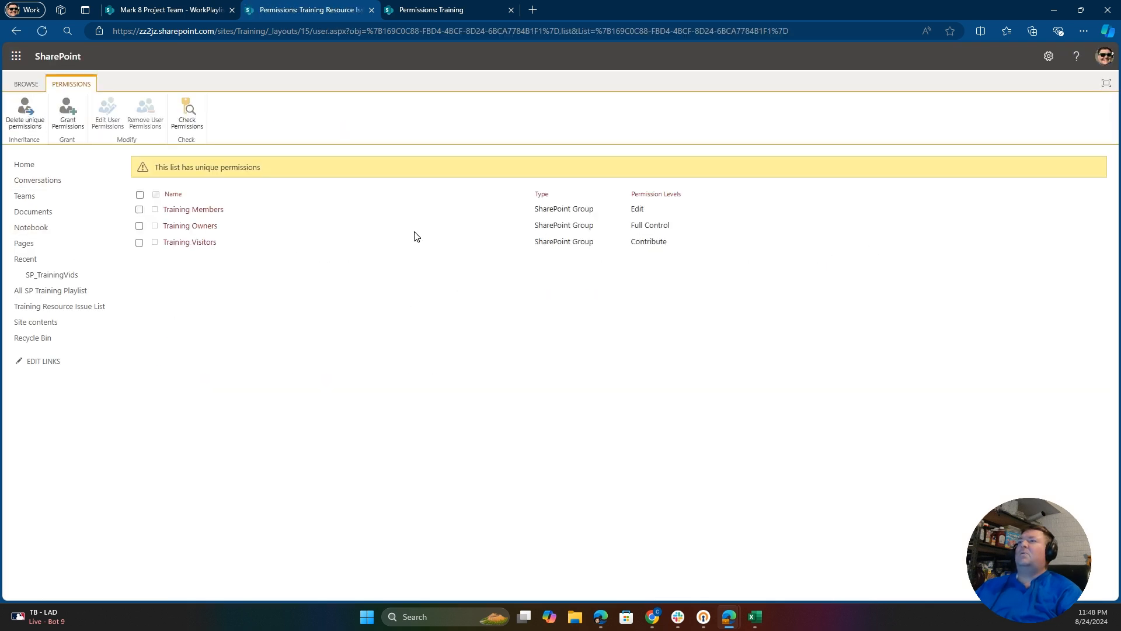
left_click(24, 117)
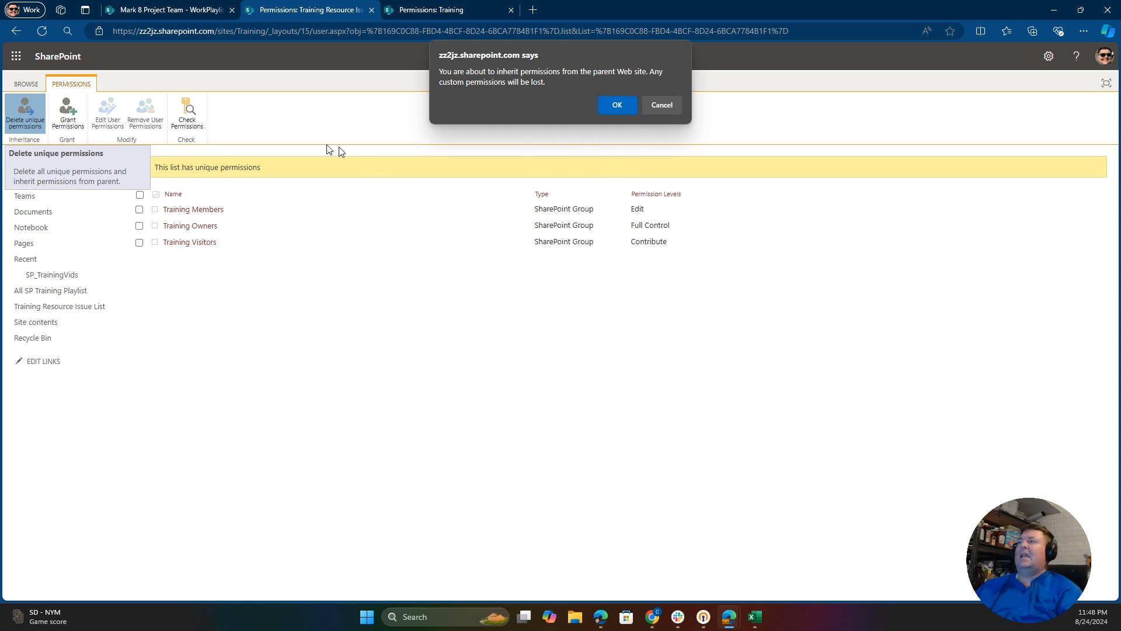
left_click(621, 106)
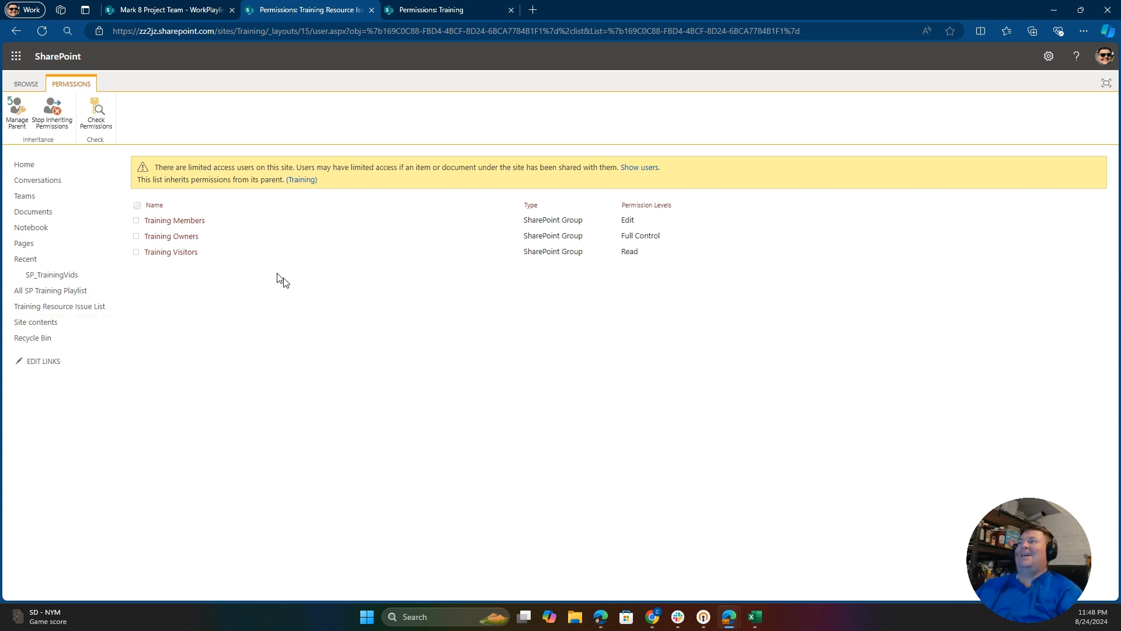
left_click(27, 84)
left_click(102, 136)
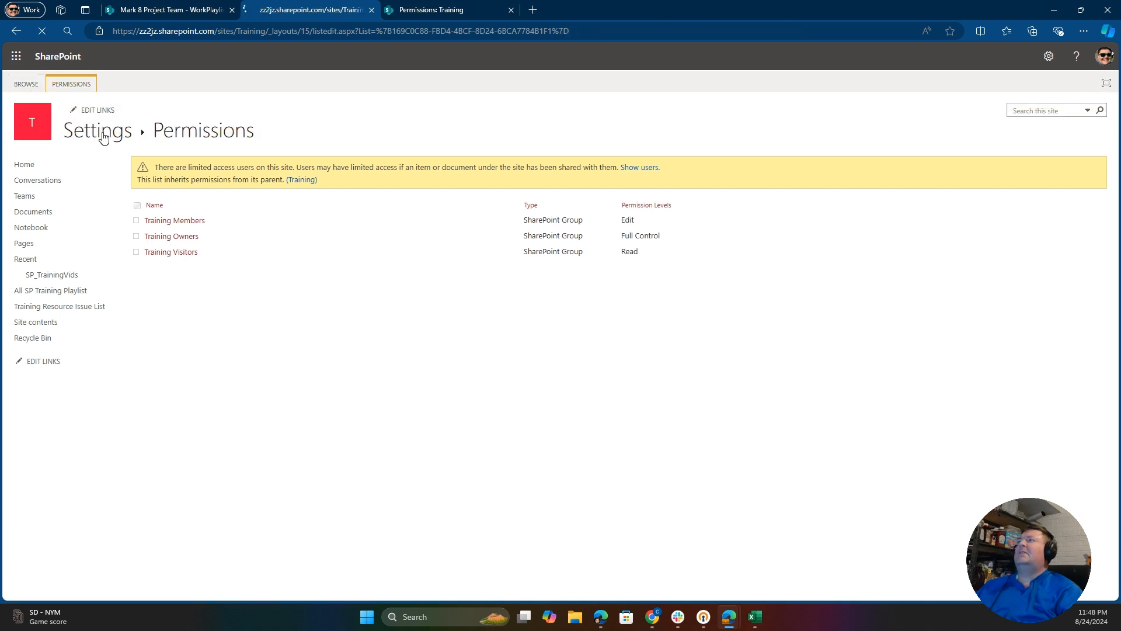
left_click(103, 137)
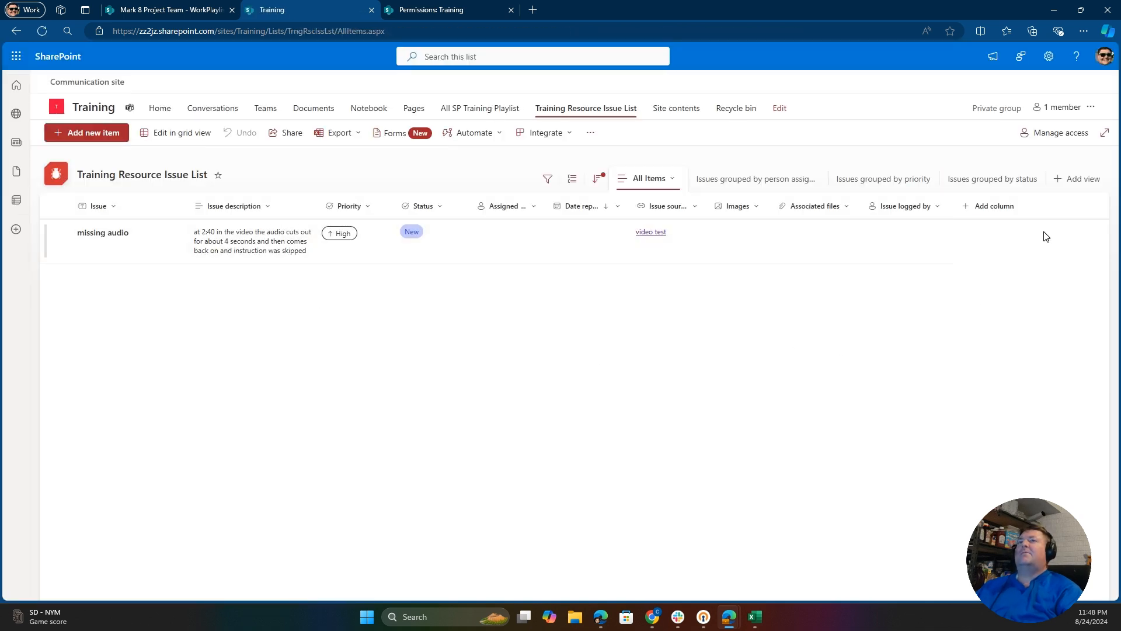
- Start sharing the issue list from its access management and add the Training Visitors group as recipient
left_click(1061, 133)
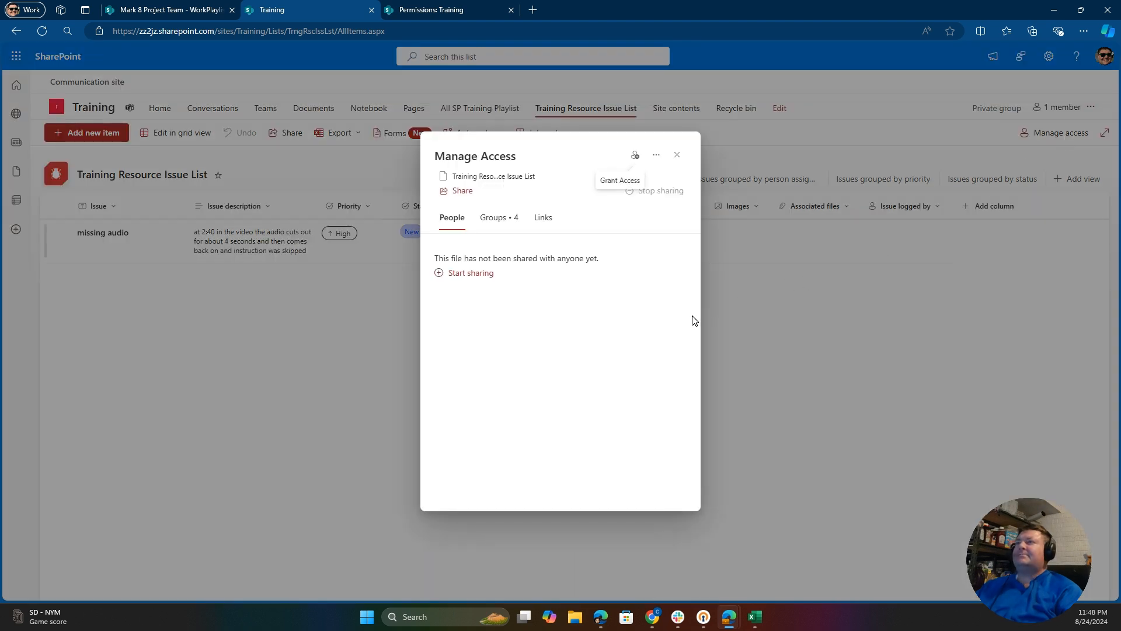
left_click(461, 193)
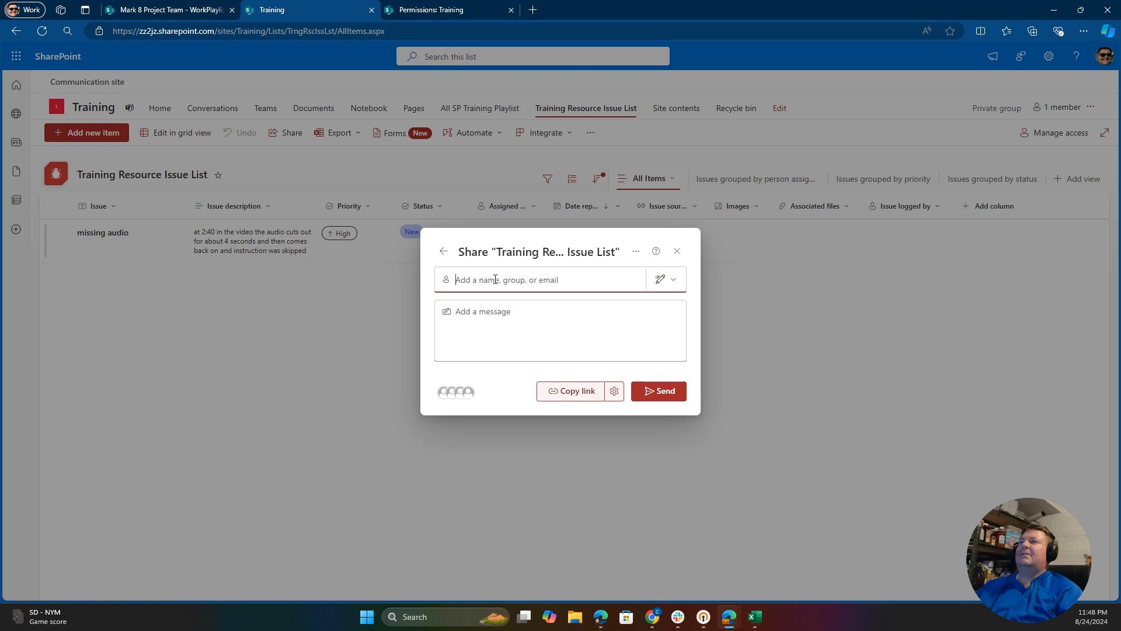
type("training vis")
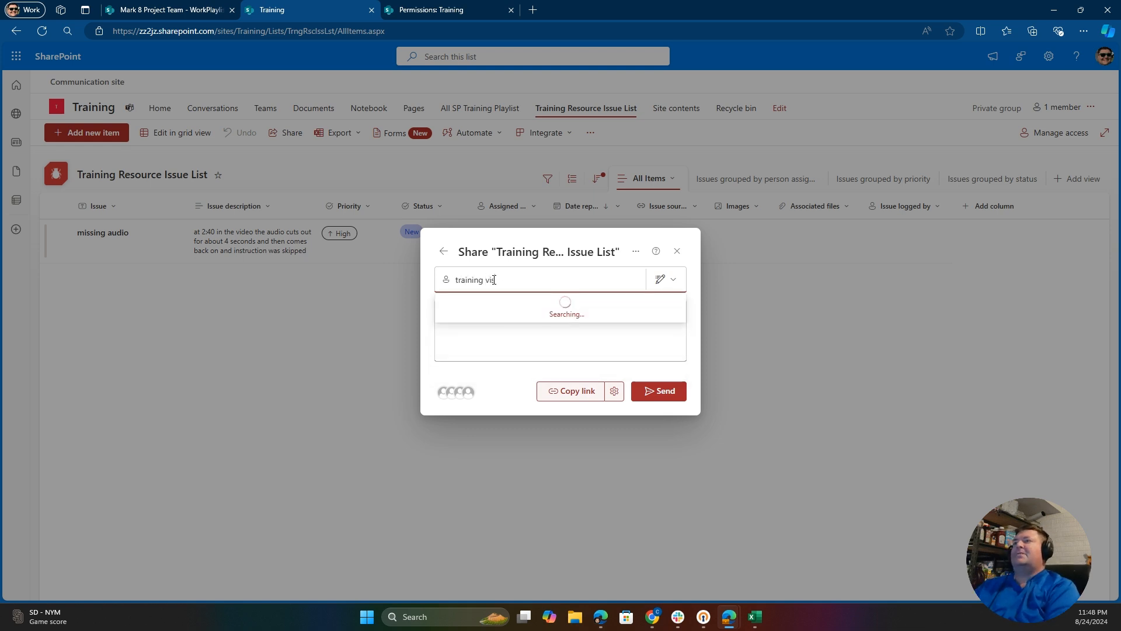
type("it")
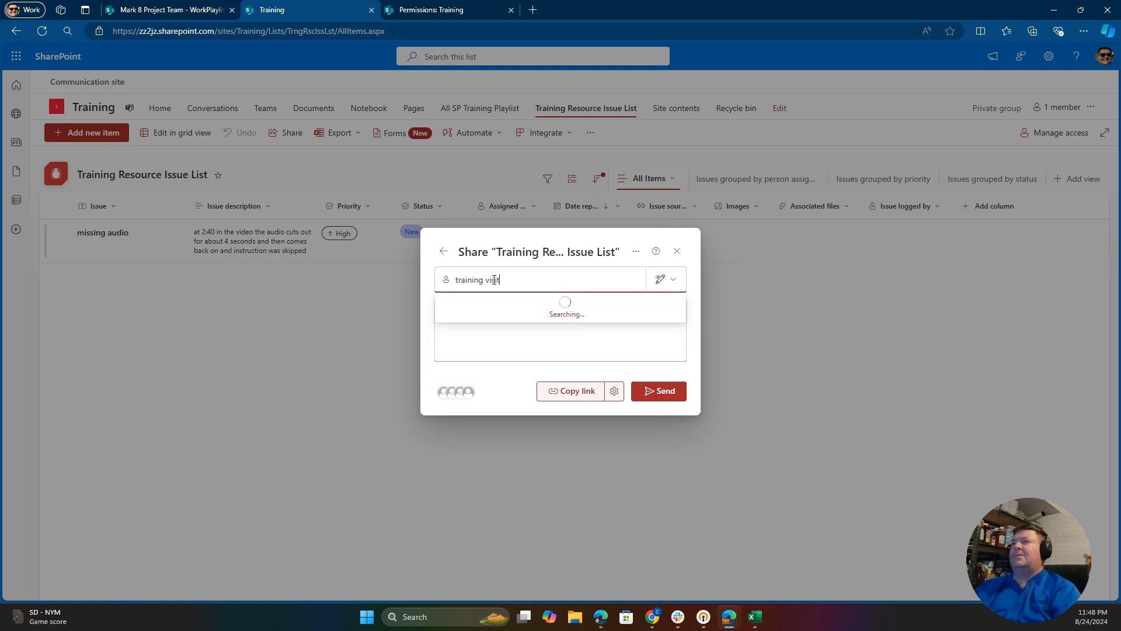
left_click(545, 317)
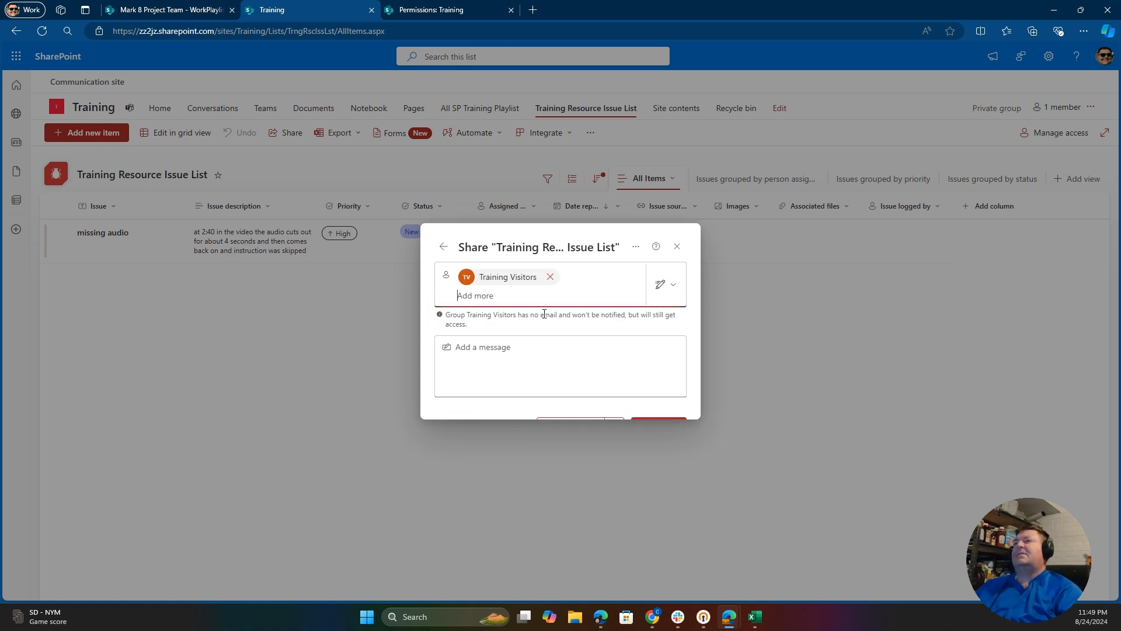
- Set the sharing permission for the Training Visitors group to Can edit items
left_click(672, 270)
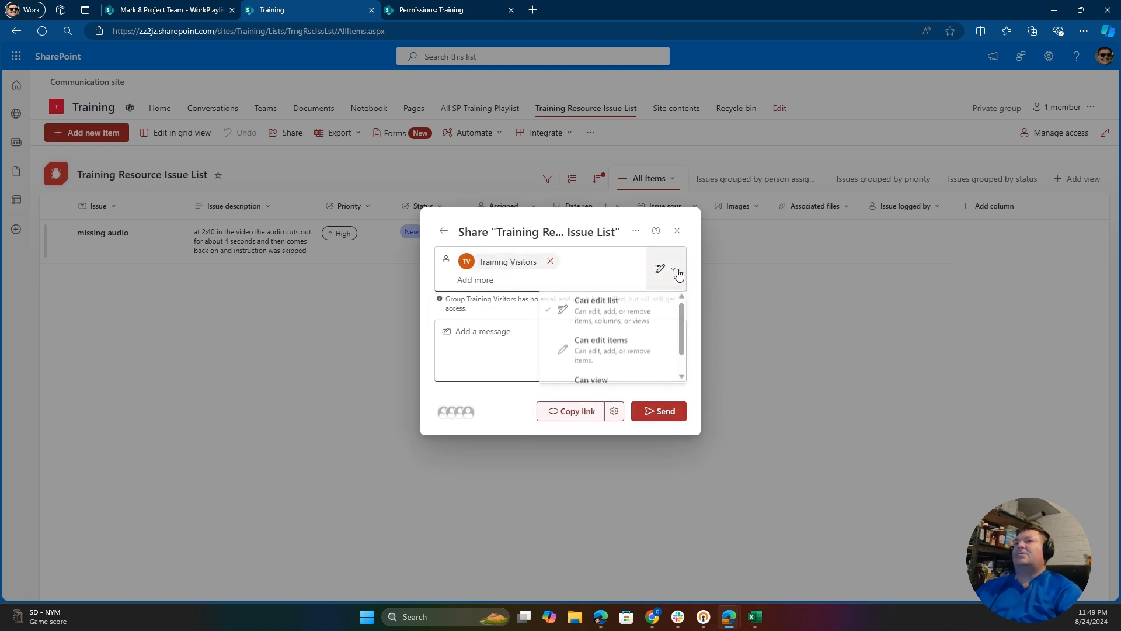
scroll(640, 318, "down", 1)
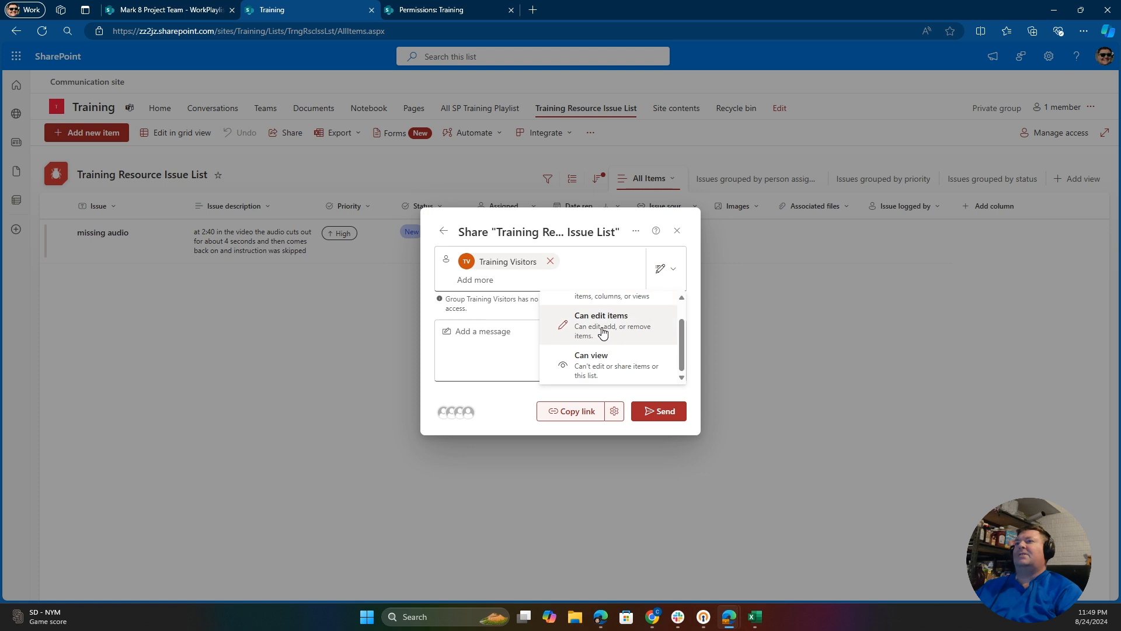
left_click(604, 328)
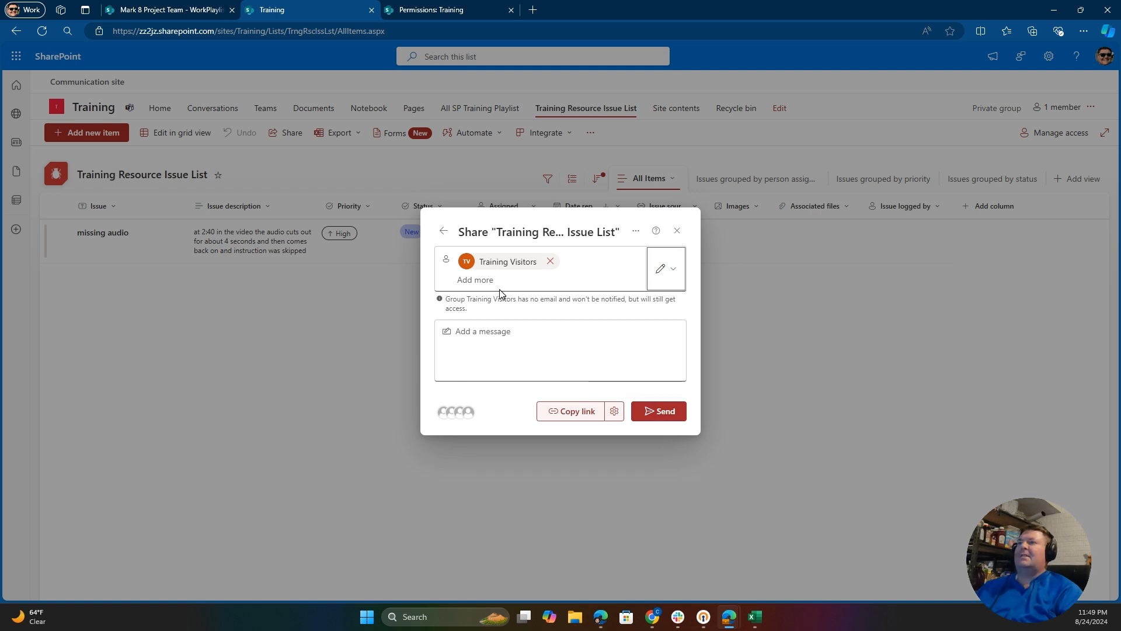
- Send the sharing invitation to the Training Visitors group and open the issue list's permissions to check the group's levels
left_click(663, 416)
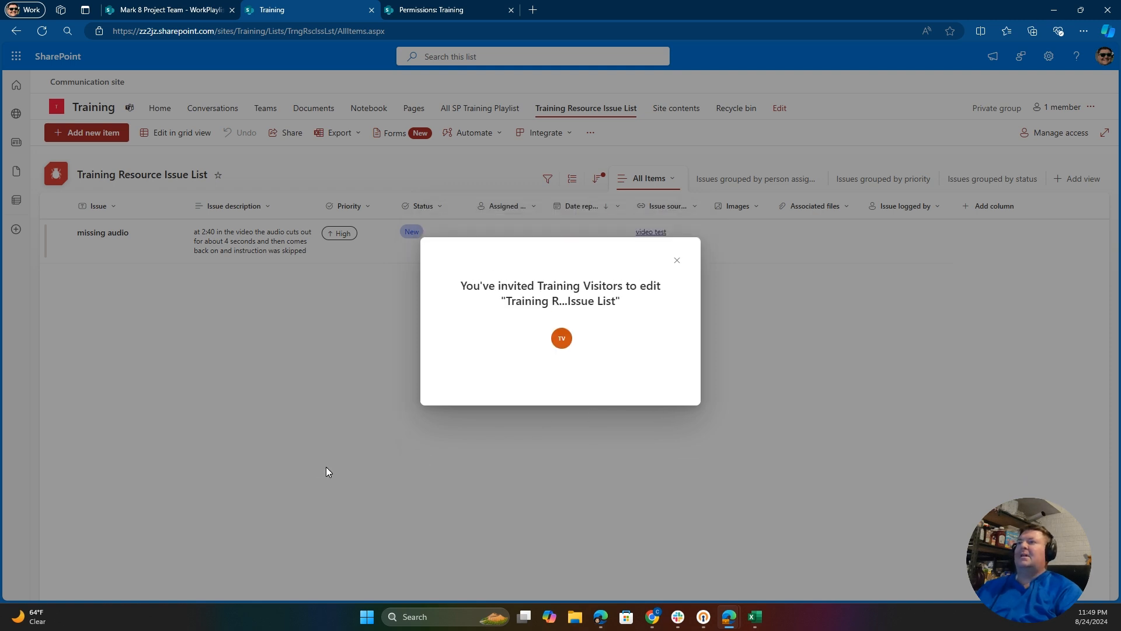
left_click(677, 260)
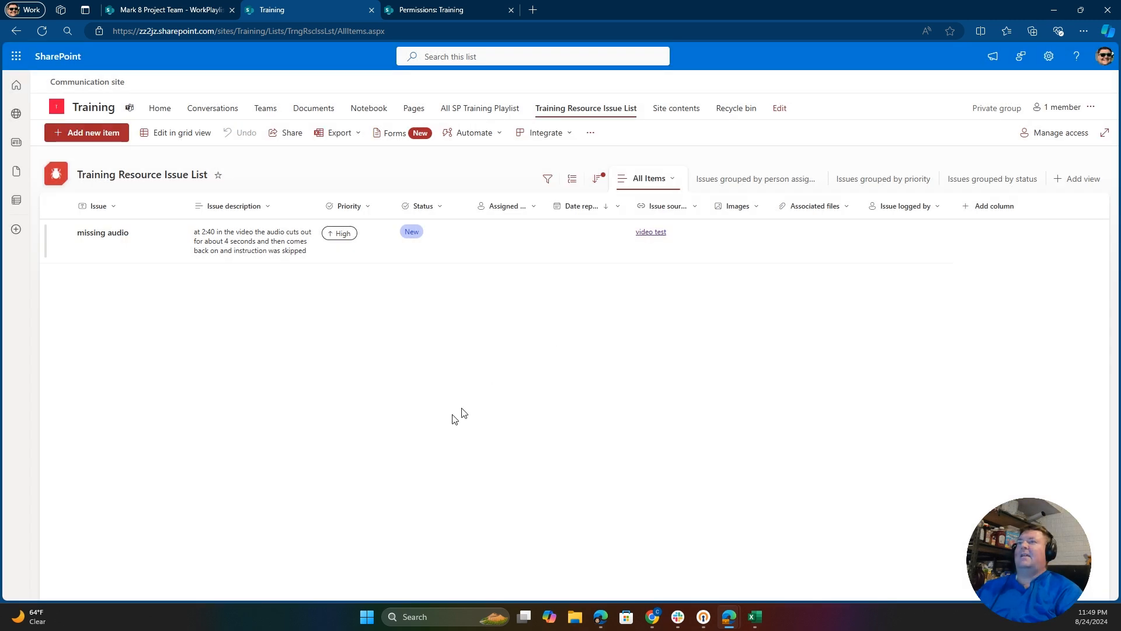
left_click(1050, 56)
left_click(963, 169)
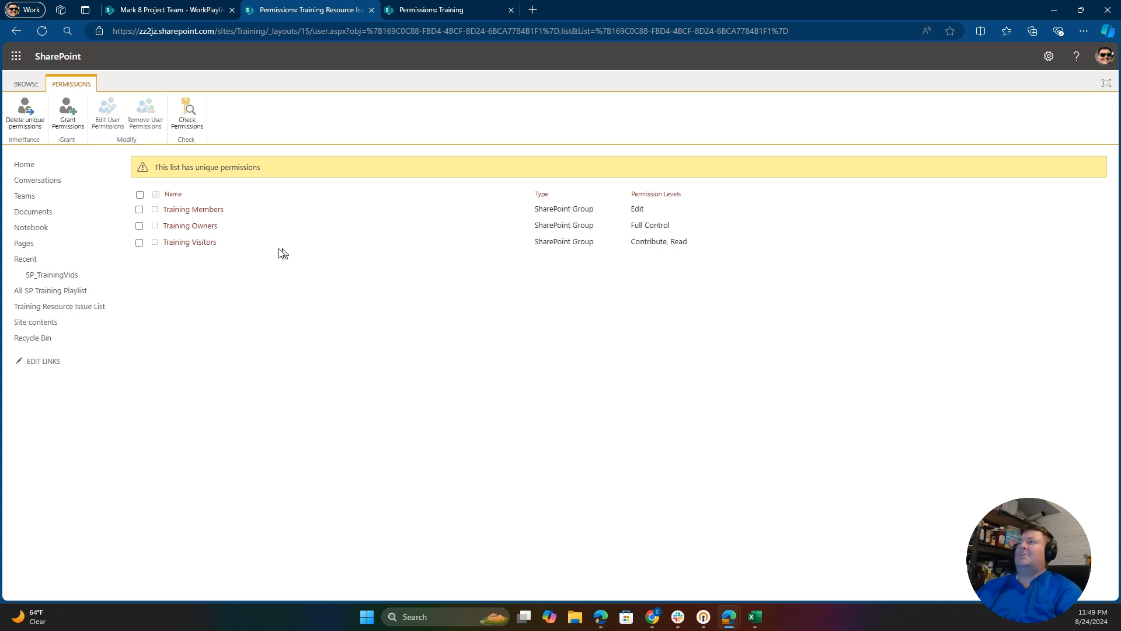
- Remove the issue list's unique permissions to restore inheritance from the parent site, and go back to the list
left_click(23, 112)
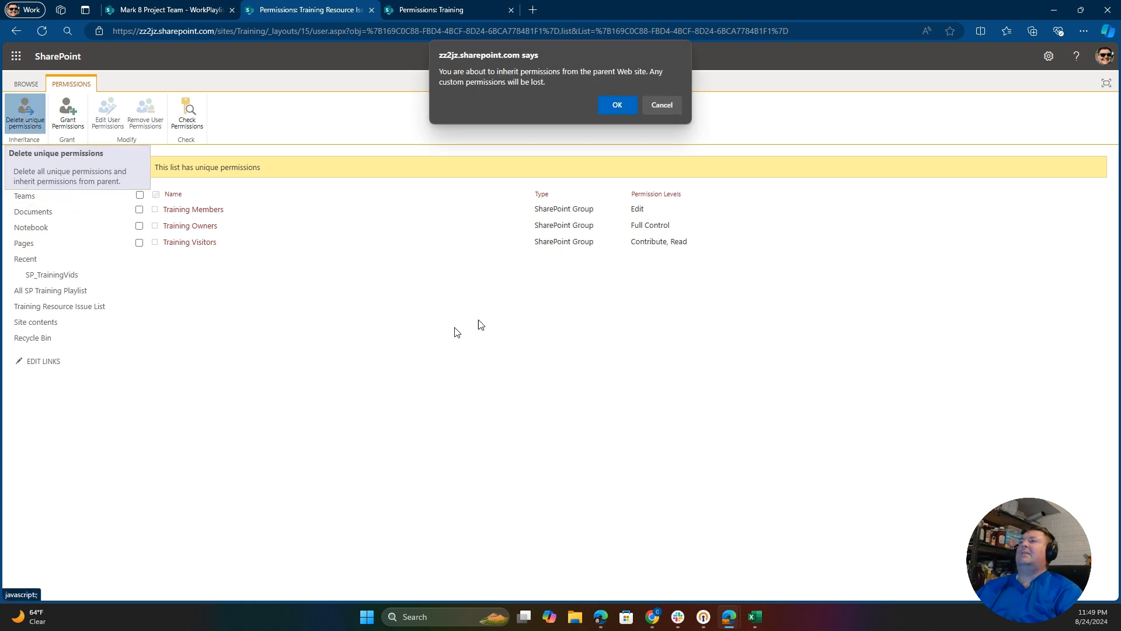
left_click(620, 106)
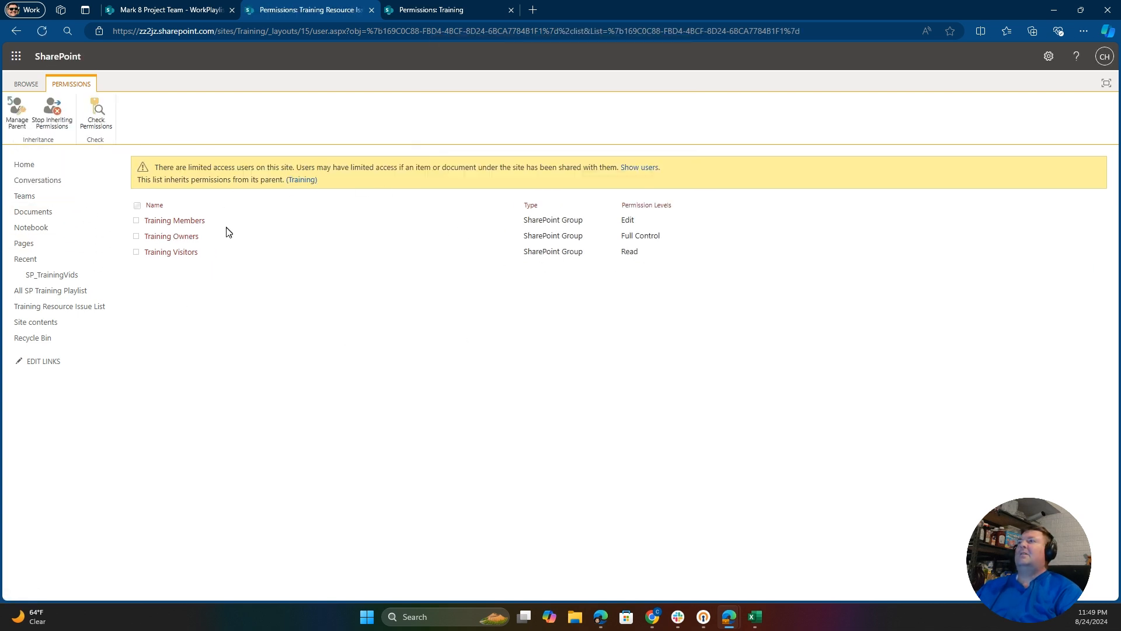
left_click(23, 85)
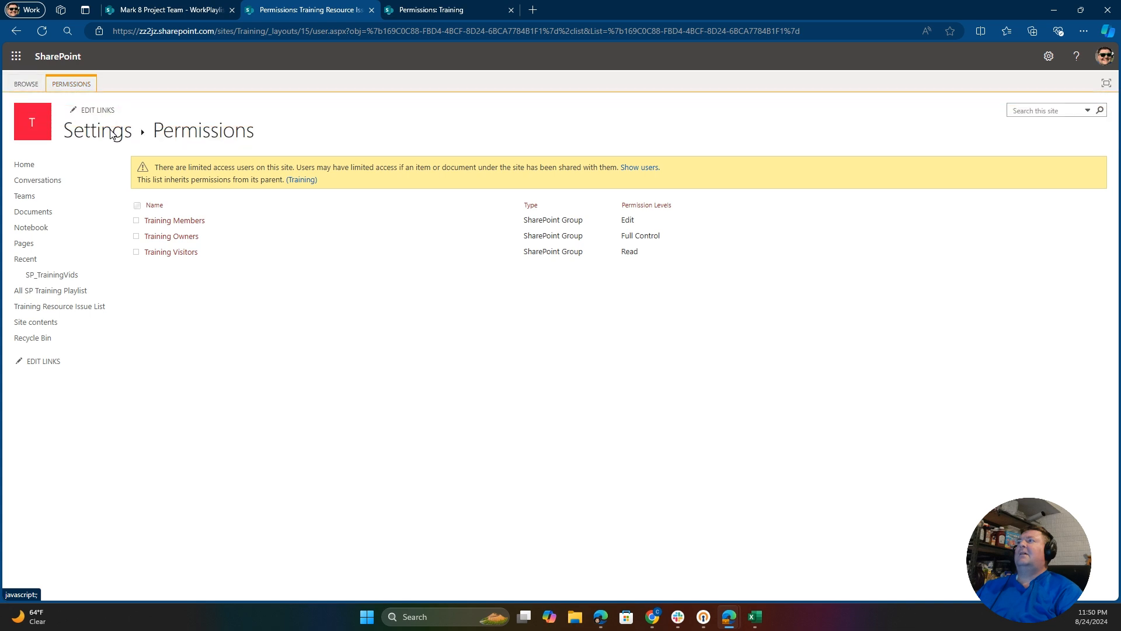
left_click(87, 137)
left_click(113, 133)
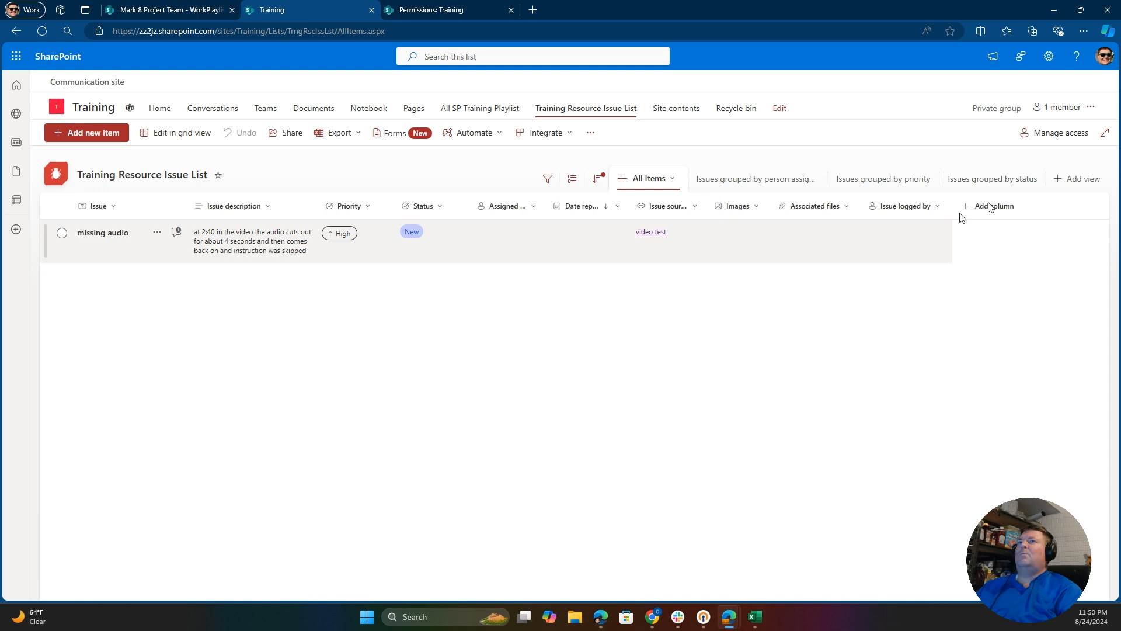
- Change the Training Visitors group's direct access to the issue list to Can edit items, apply it and close access management
left_click(1065, 133)
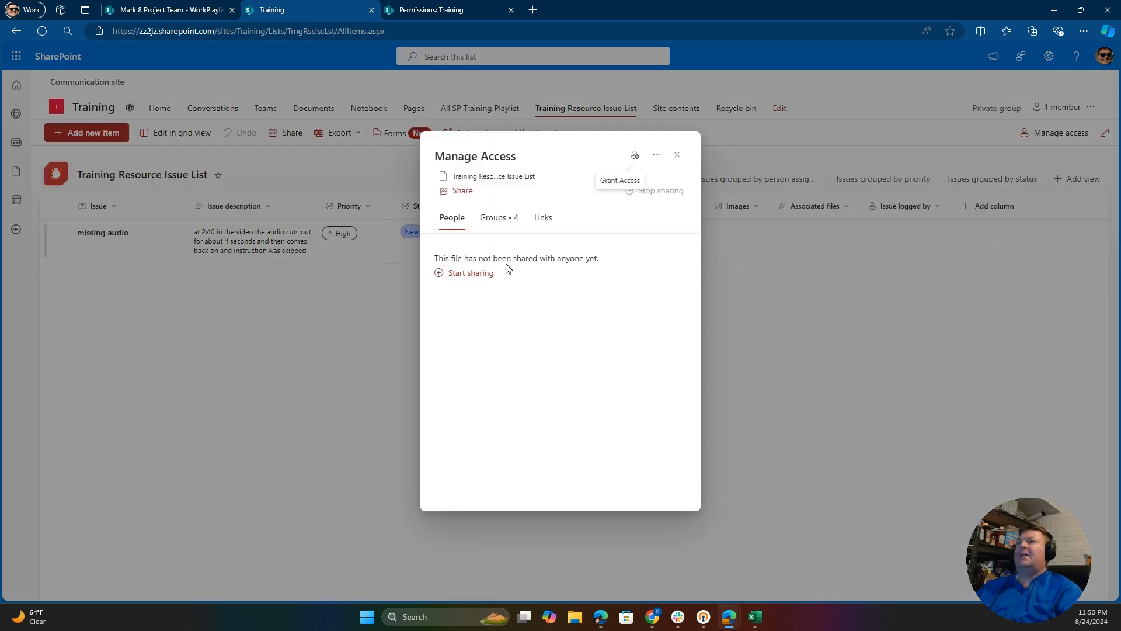
left_click(495, 217)
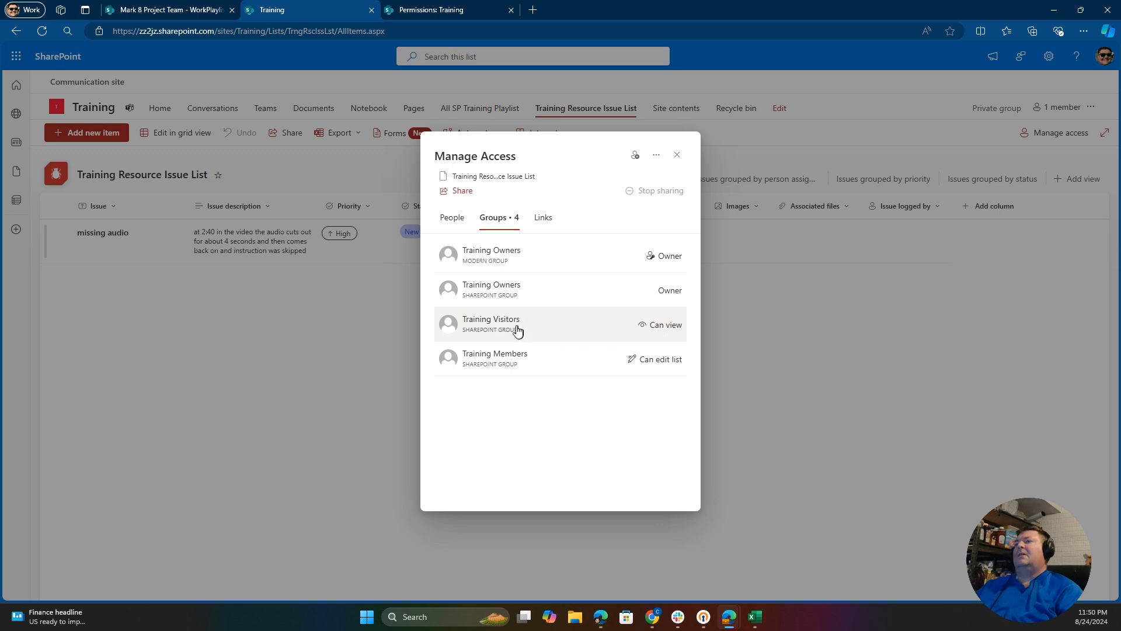
left_click(655, 331)
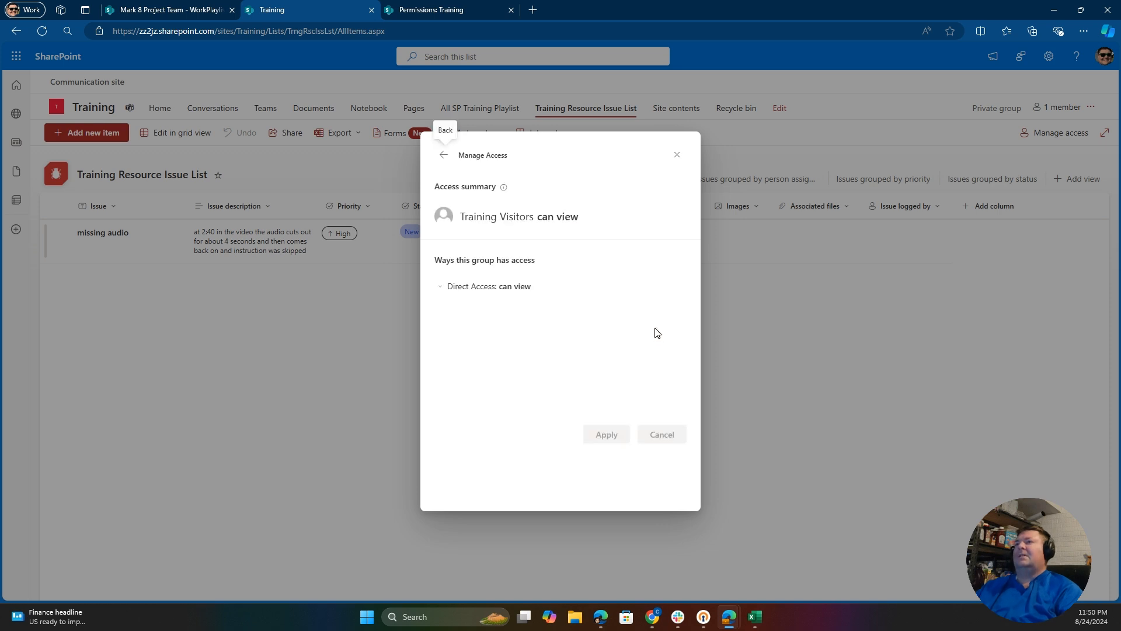
left_click(455, 290)
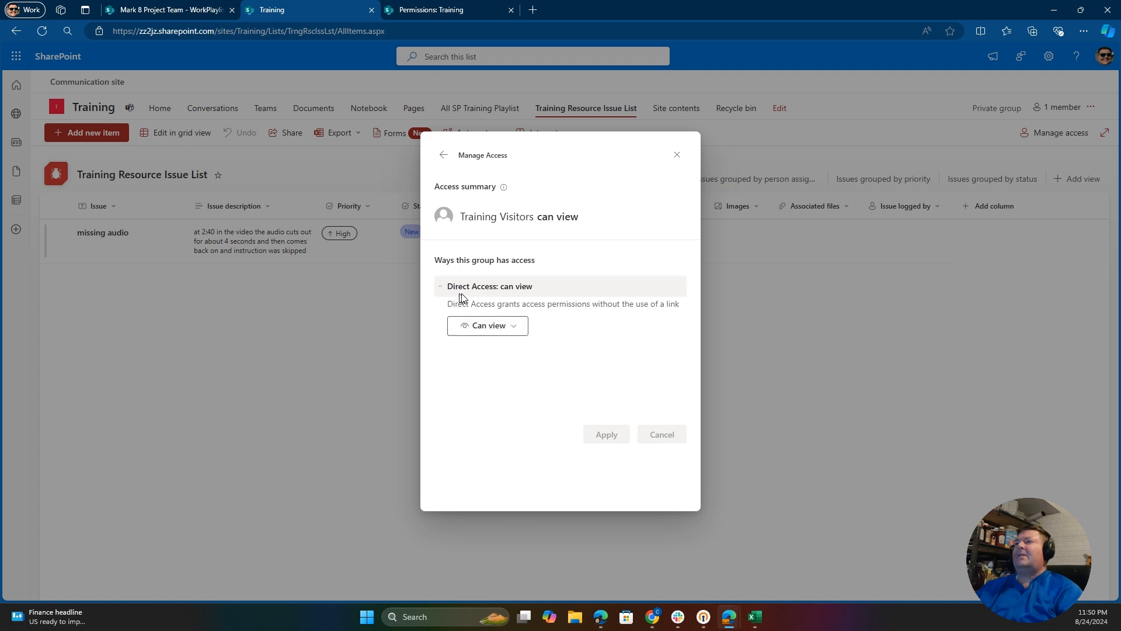
left_click(516, 327)
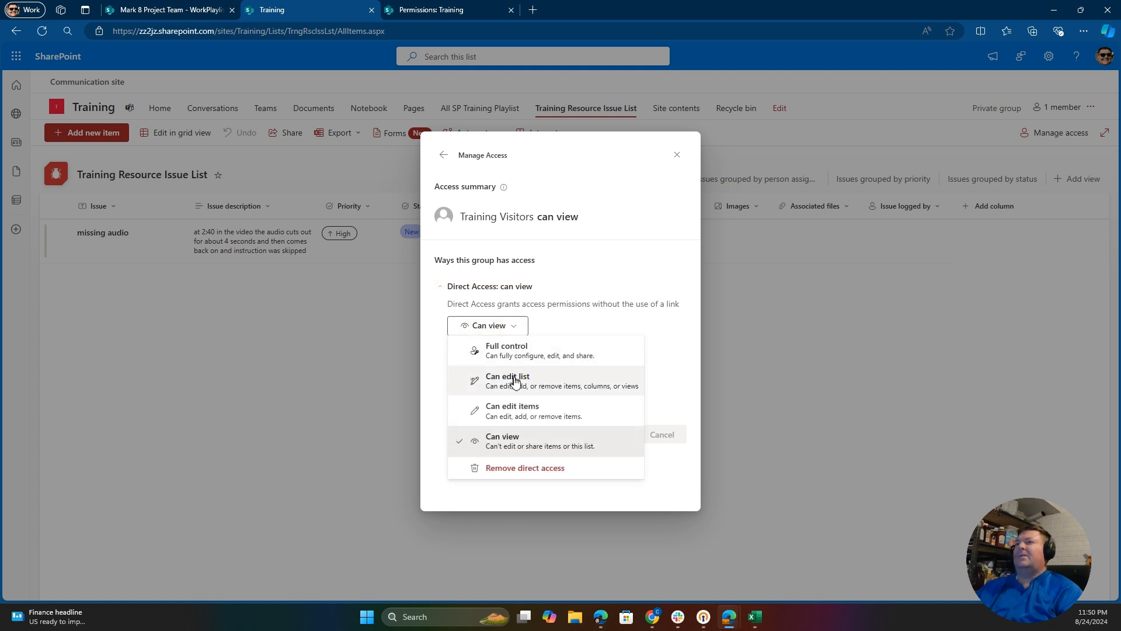
left_click(523, 416)
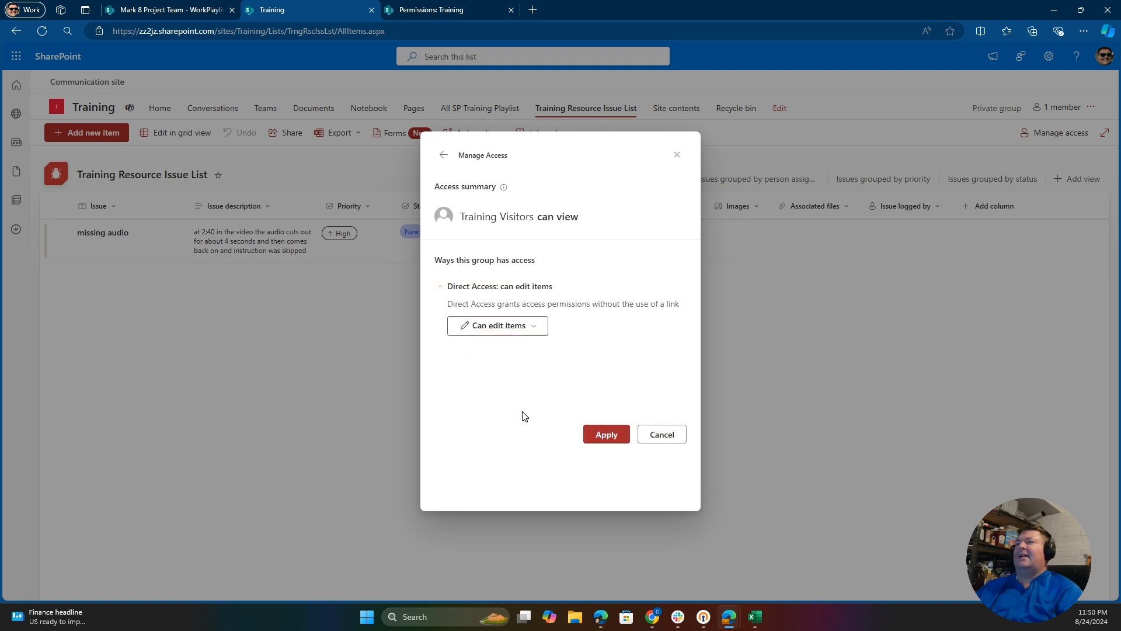
left_click(605, 438)
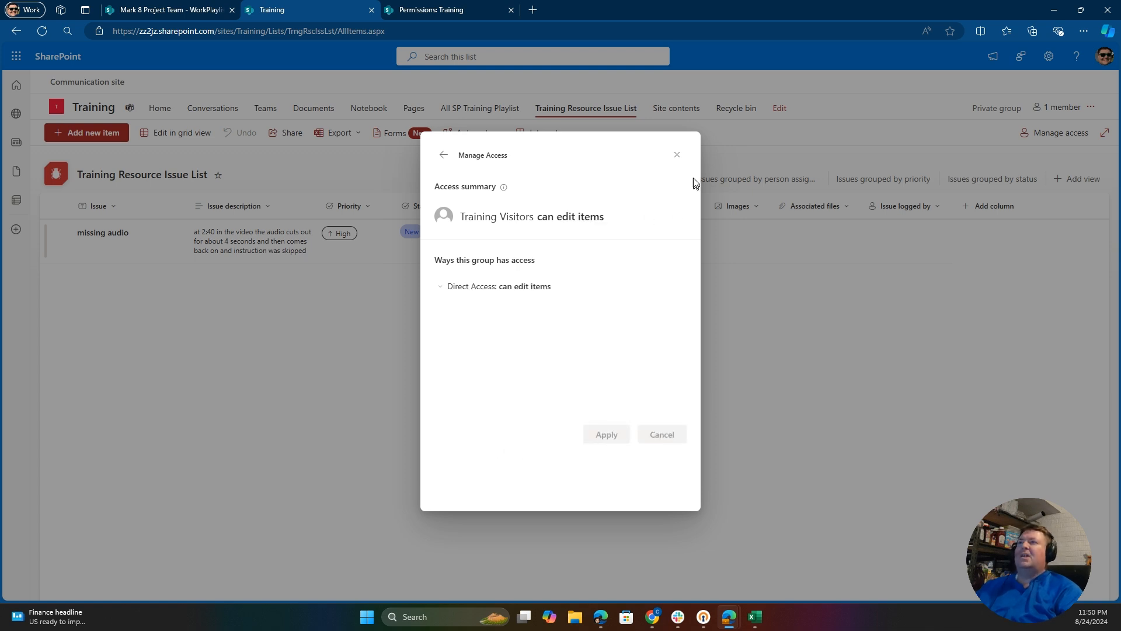
left_click(678, 157)
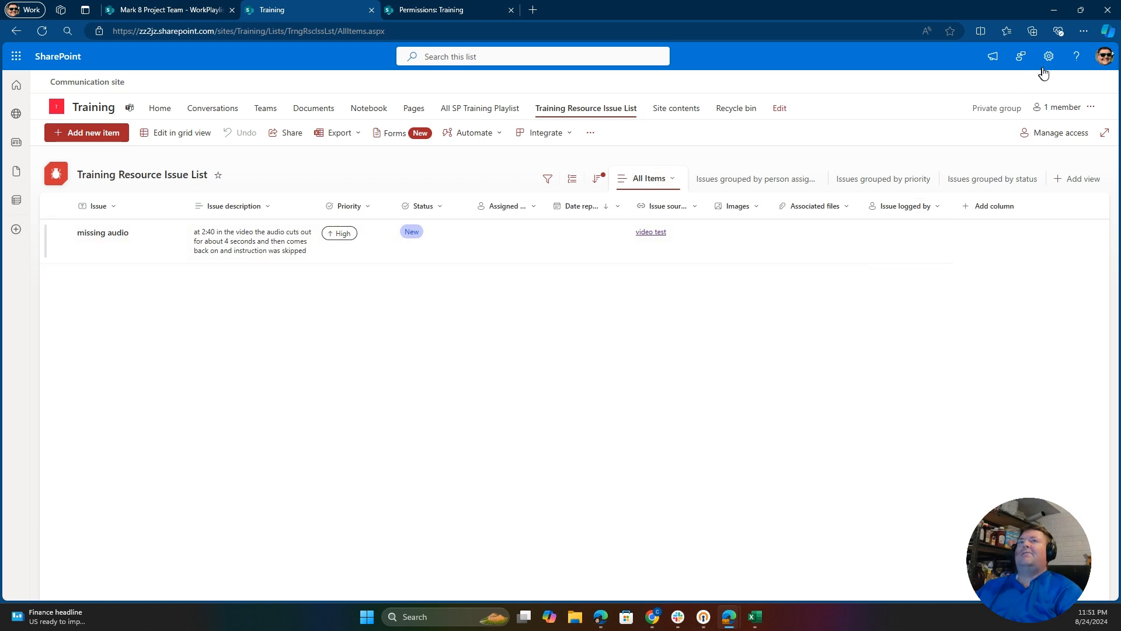
- Look at the Grant access form in the issue list's access management and close it without granting anything
left_click(1050, 138)
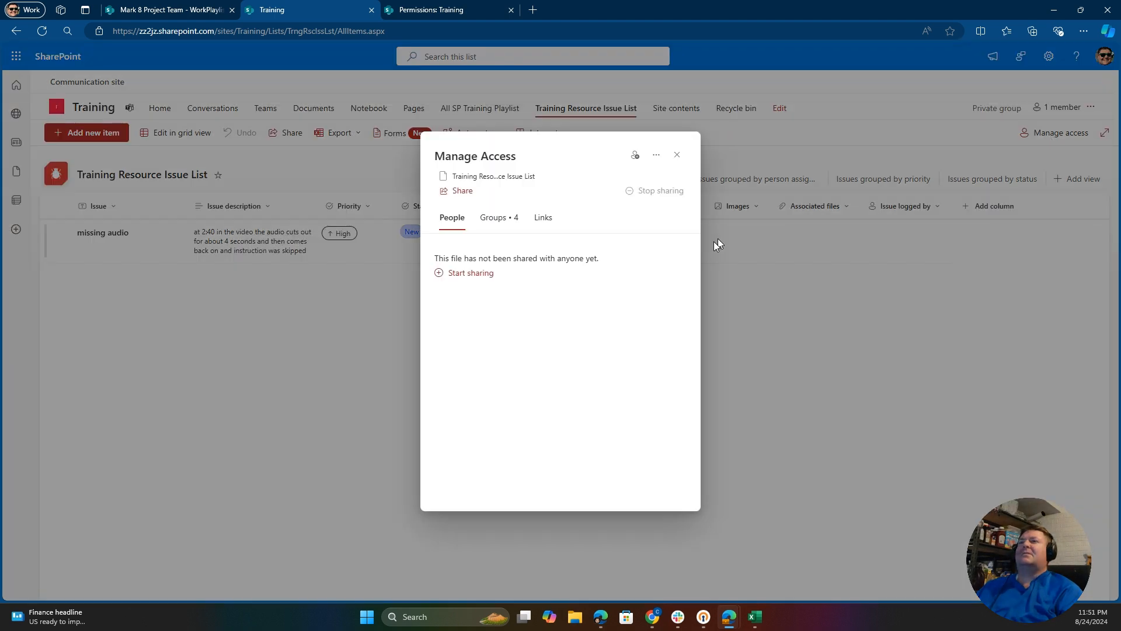
left_click(632, 155)
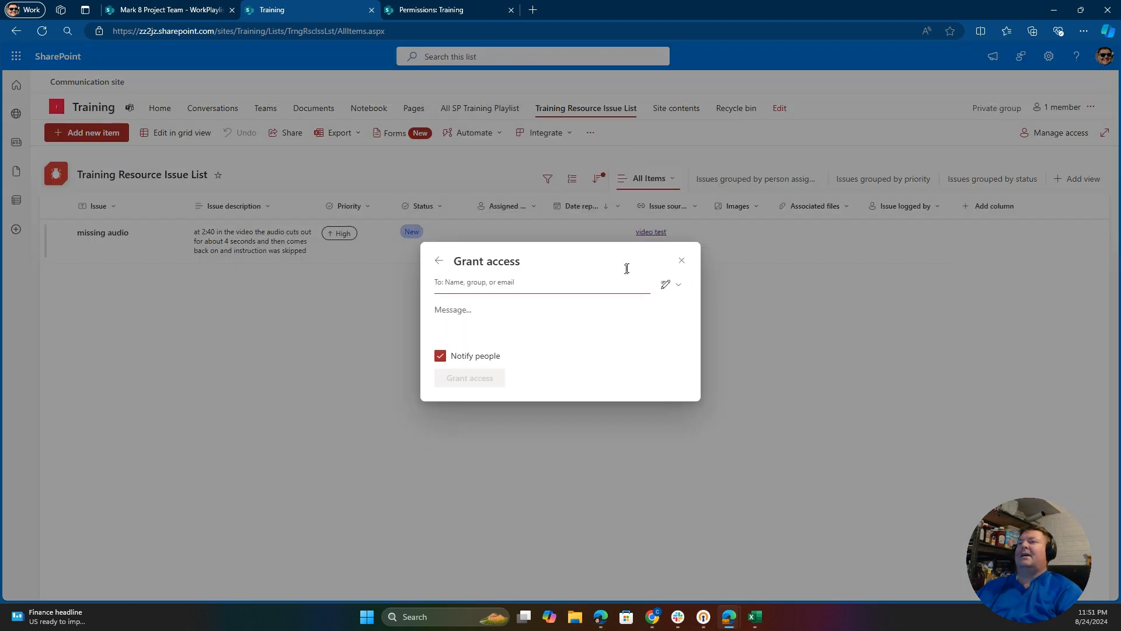
left_click(681, 261)
- Check the Training Visitors group's permission level in the issue list's advanced access settings, and return to the list through the site home
left_click(1023, 135)
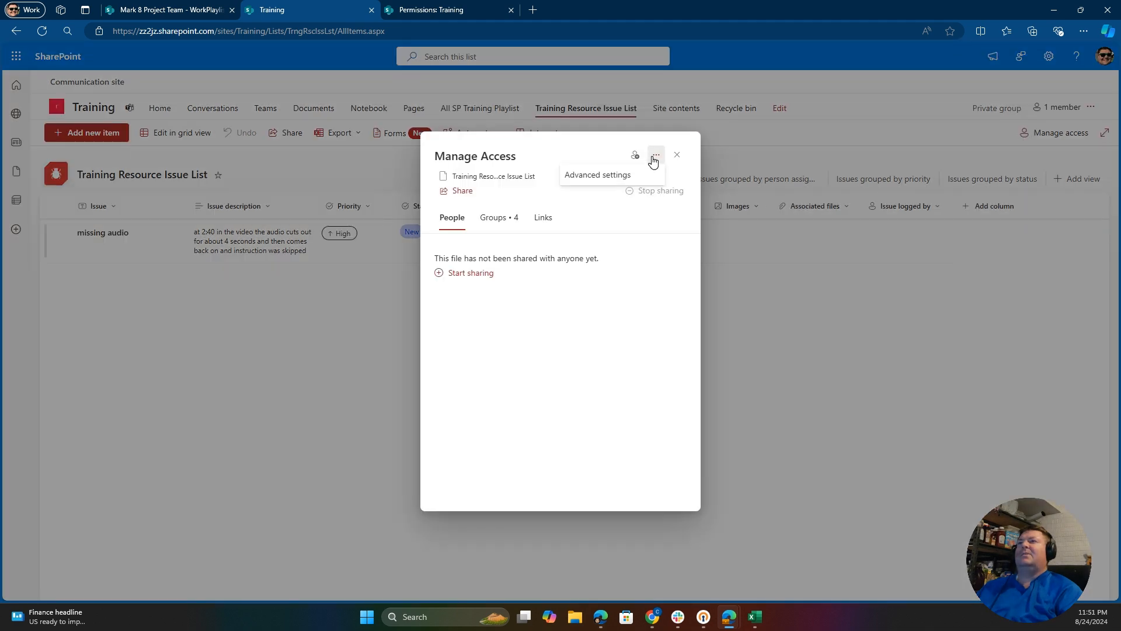
left_click(597, 176)
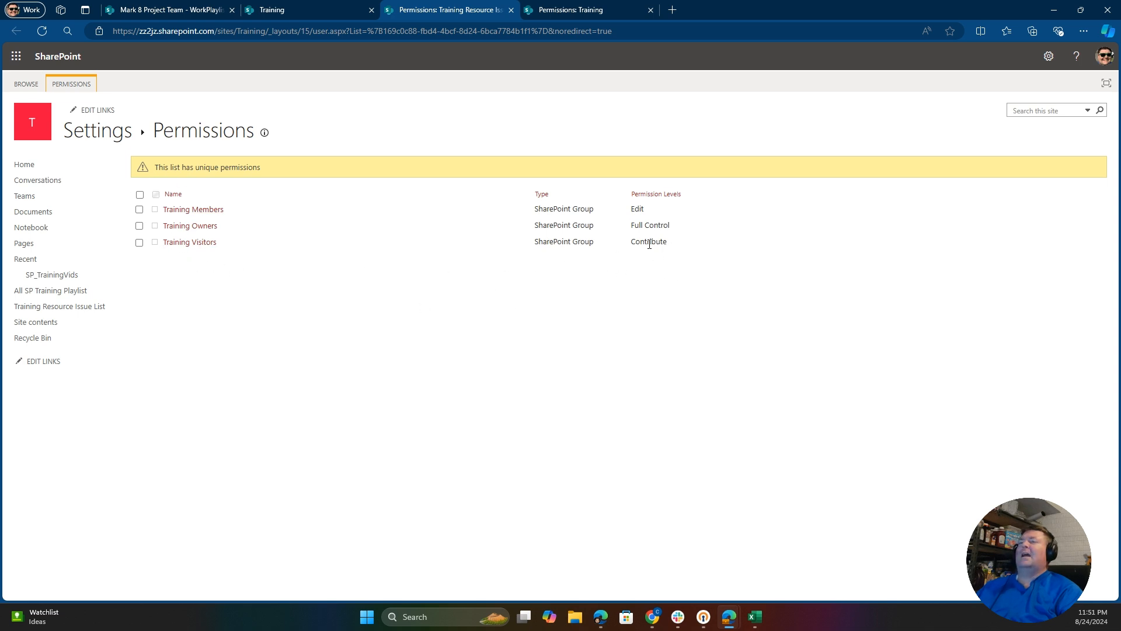
left_click_drag(672, 246, 620, 241)
left_click(690, 244)
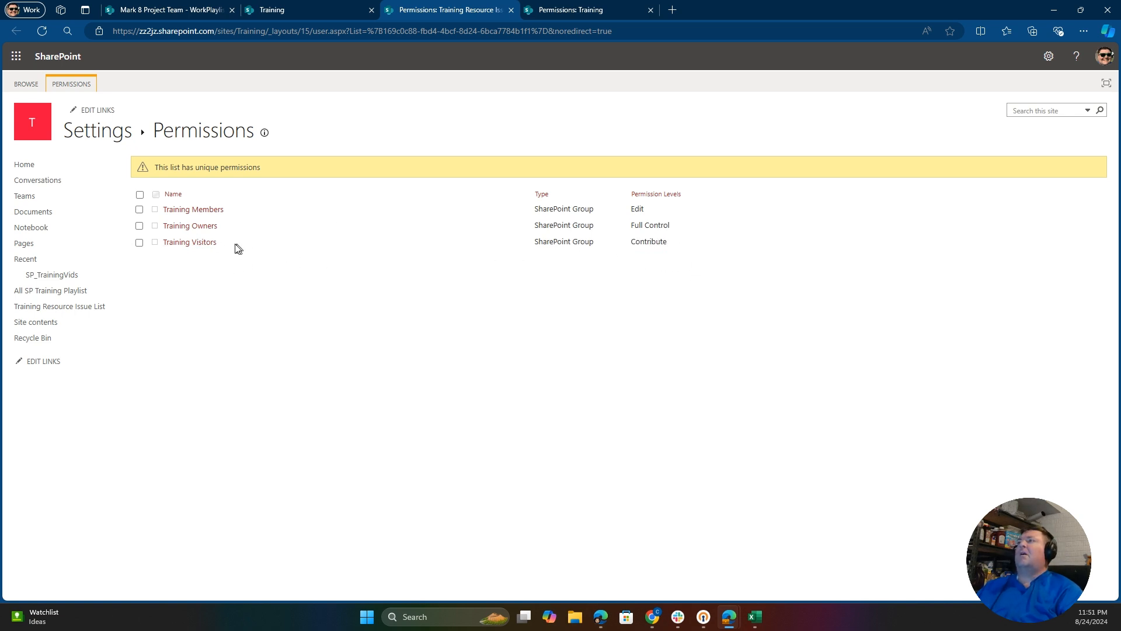
left_click(32, 128)
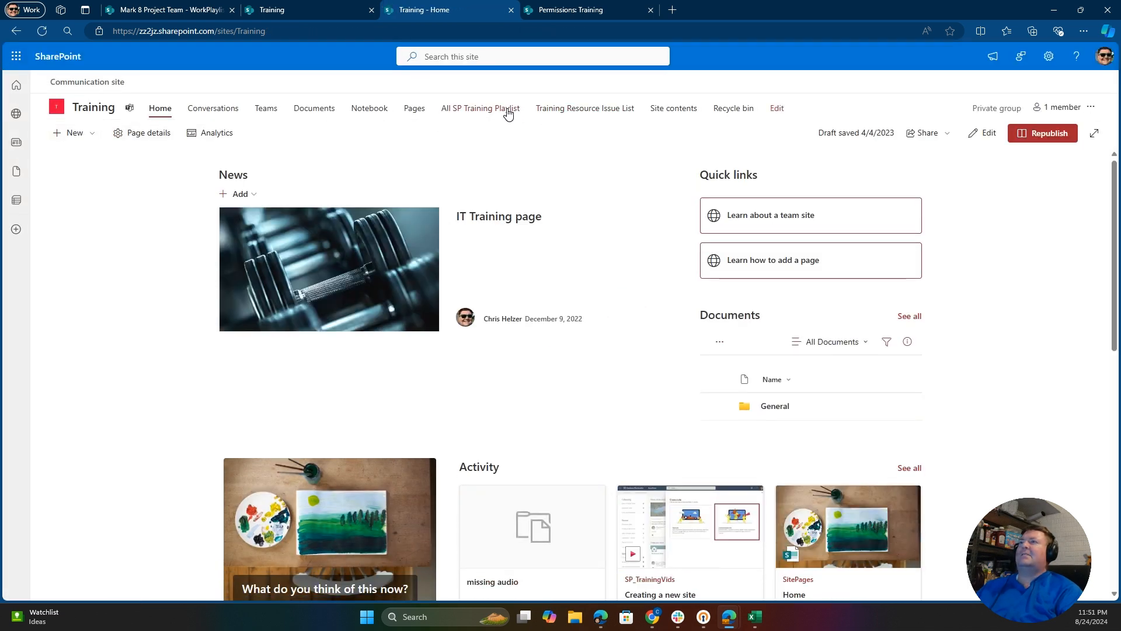
left_click(595, 113)
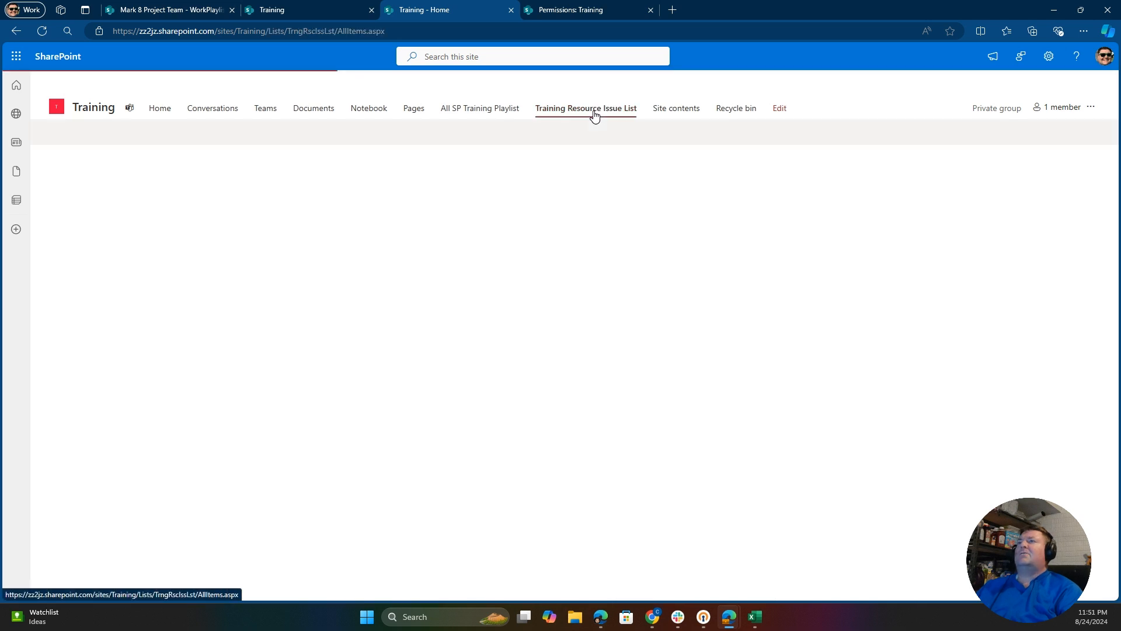